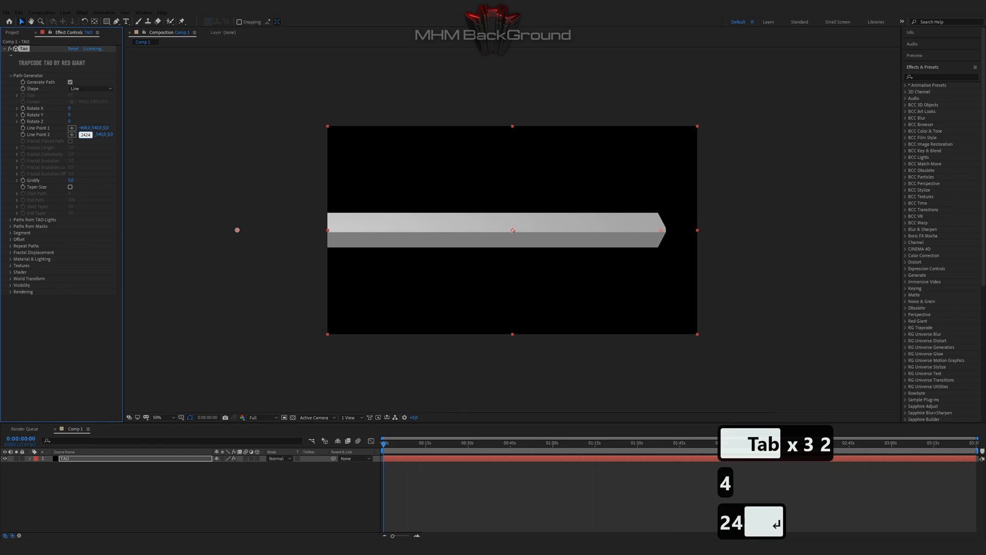
- Set the Segment Mode to Repeat N-gon with 97 segments and 3 sides
{"action": "left_click", "coordinate": [10, 233]}
{"action": "left_click", "coordinate": [82, 240]}
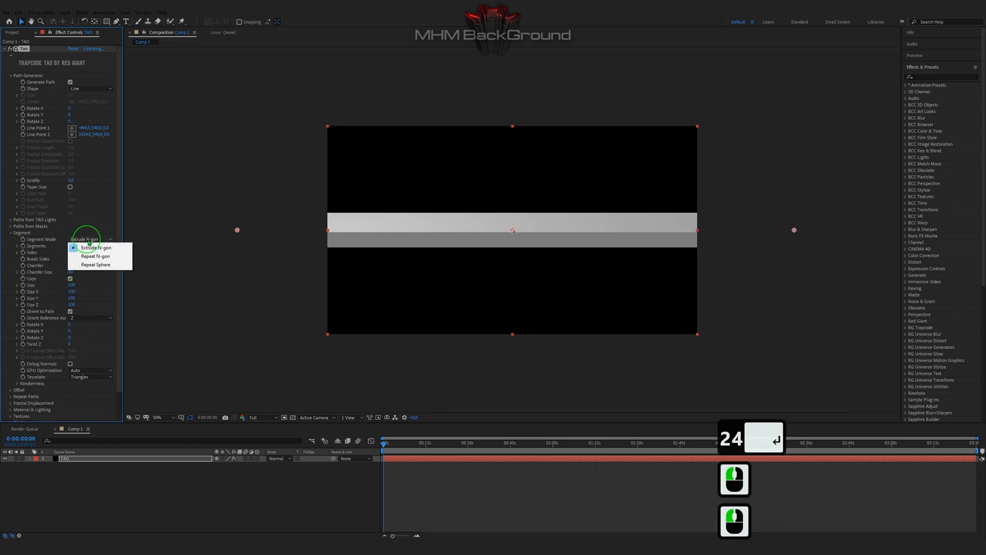
{"action": "left_click", "coordinate": [112, 261]}
{"action": "left_click", "coordinate": [75, 246]}
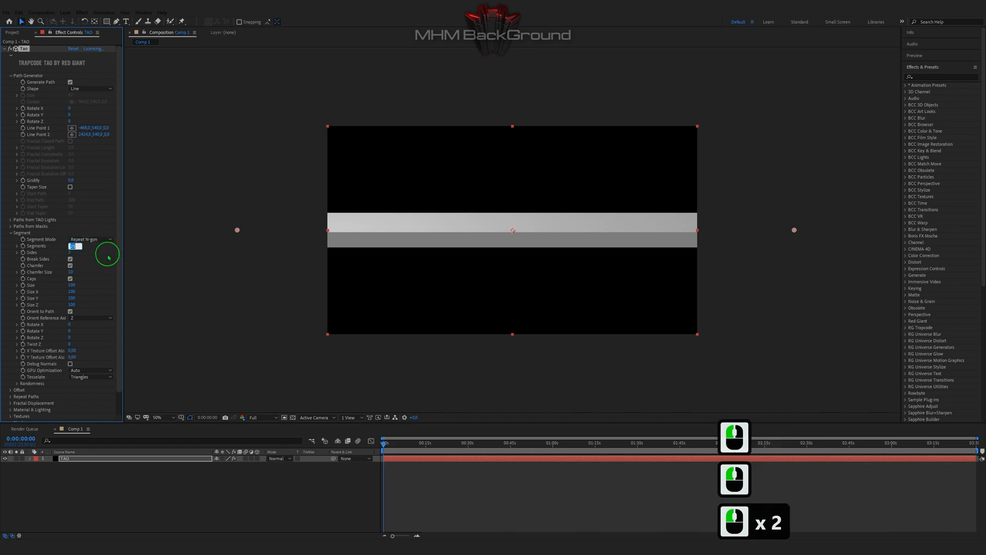
{"action": "type", "text": "97"}
{"action": "key", "text": "Tab"}
{"action": "type", "text": "3"}
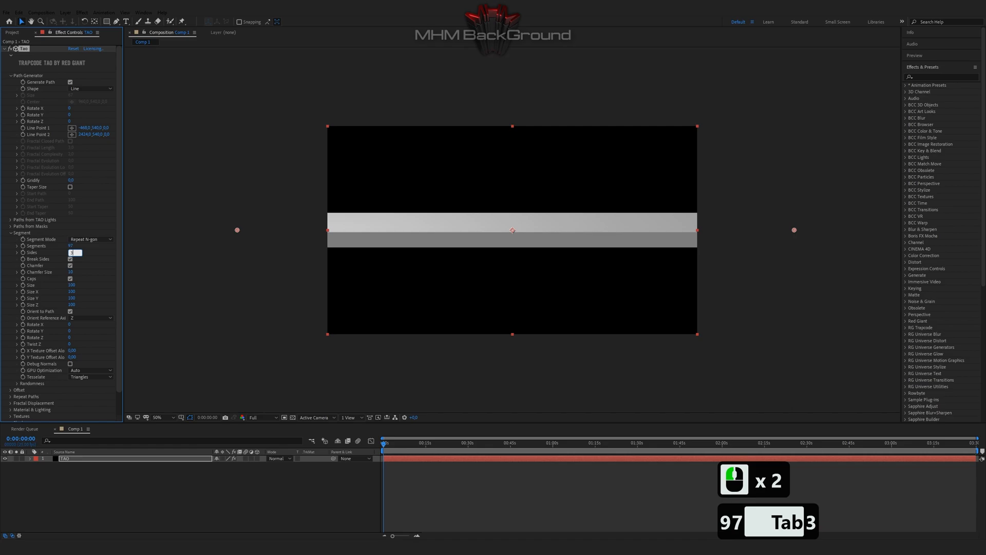
- Set the segment Size to 36 and Size Z to 8
{"action": "key", "text": "Tab"}
{"action": "key", "text": "Tab"}
{"action": "type", "text": "36"}
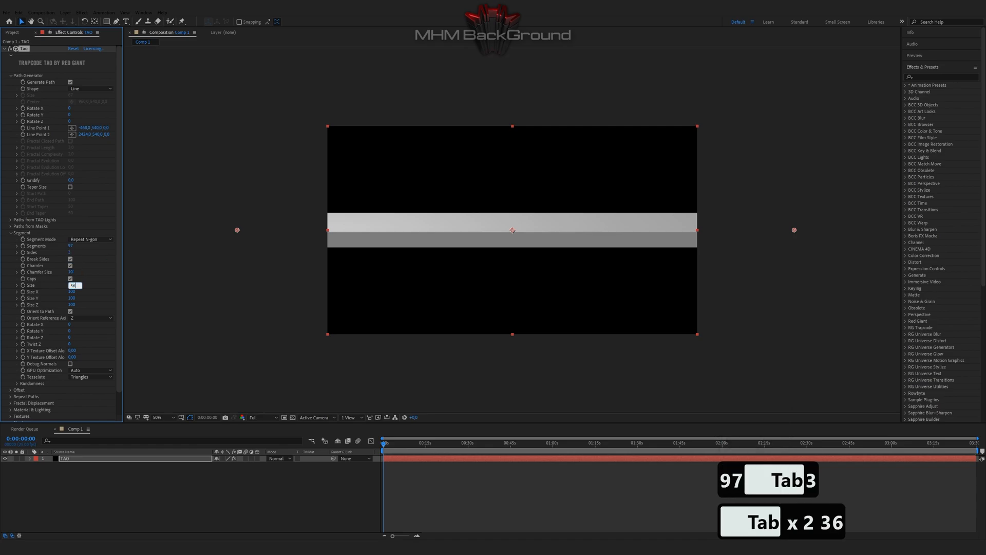
{"action": "key", "text": "Tab"}
{"action": "key", "text": "Tab"}
{"action": "key", "text": "Tab"}
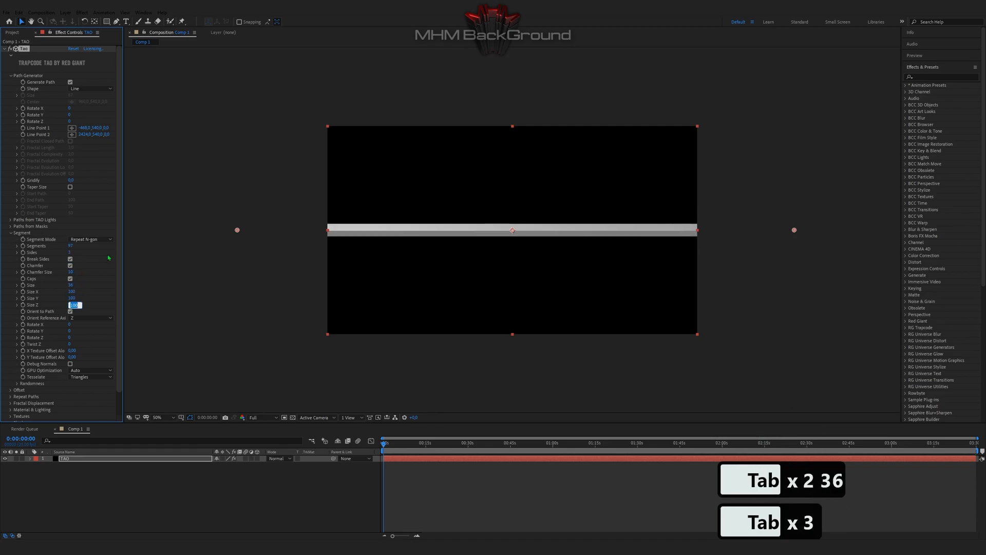
{"action": "type", "text": "8"}
{"action": "key", "text": "Return"}
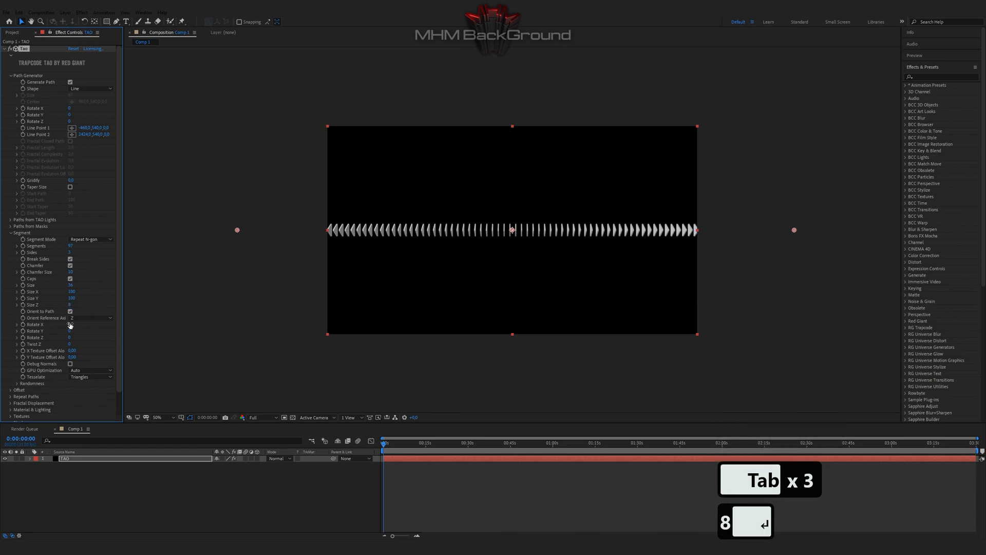
- Set the segment Twist Z to 1783
{"action": "left_click", "coordinate": [71, 343]}
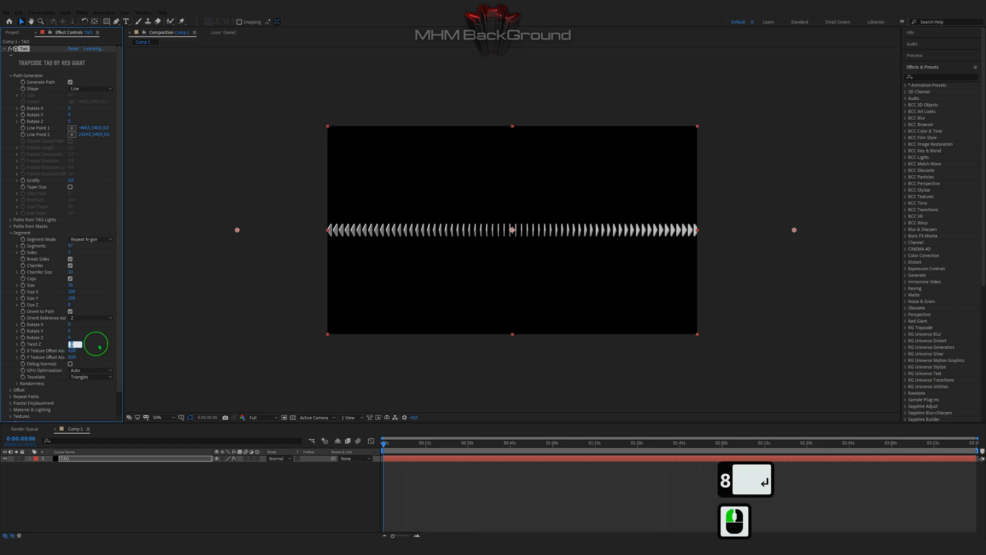
{"action": "type", "text": "1783"}
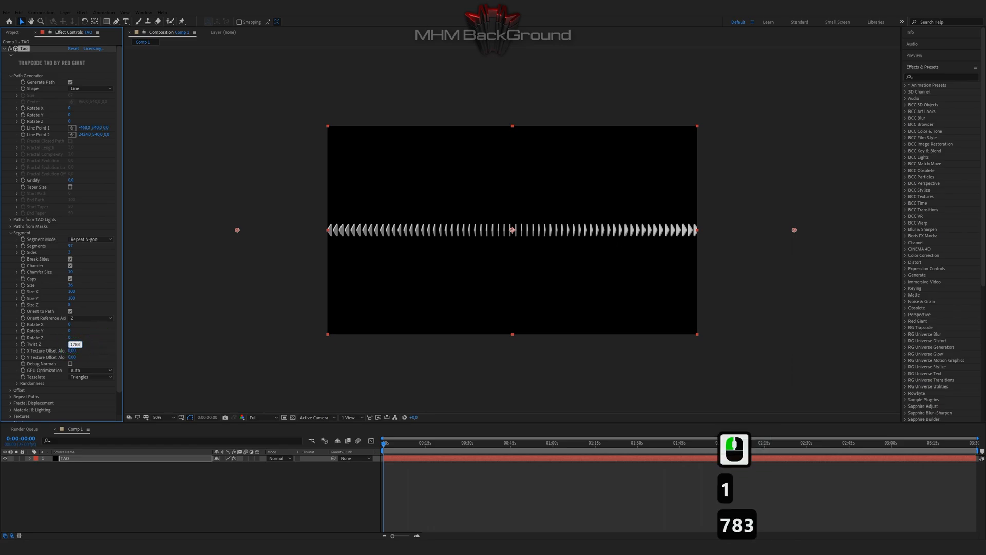
{"action": "key", "text": "Return"}
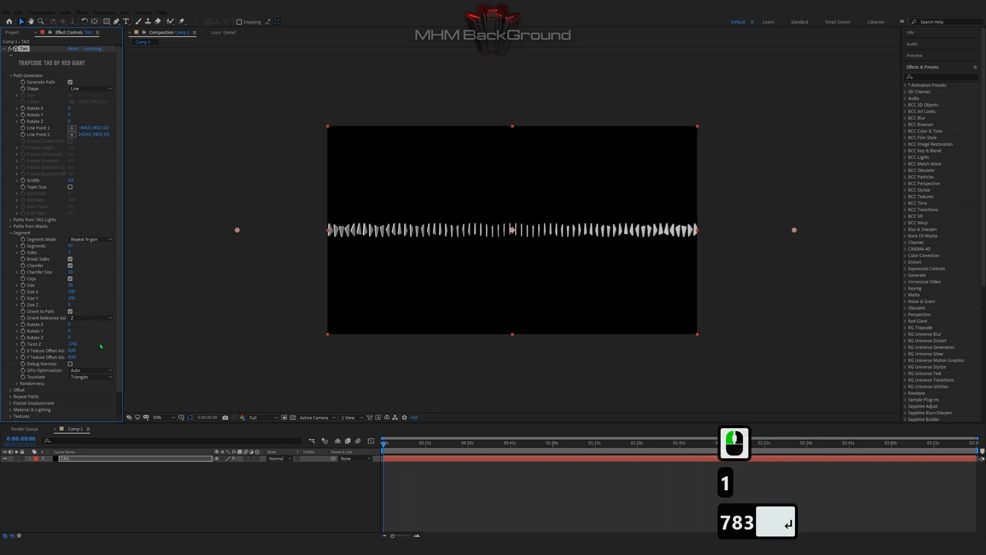
- Add the expression time*11 to the segment's Rotate Z and preview the animation
{"action": "left_click", "coordinate": [23, 337], "text": "alt"}
{"action": "type", "text": "time*"}
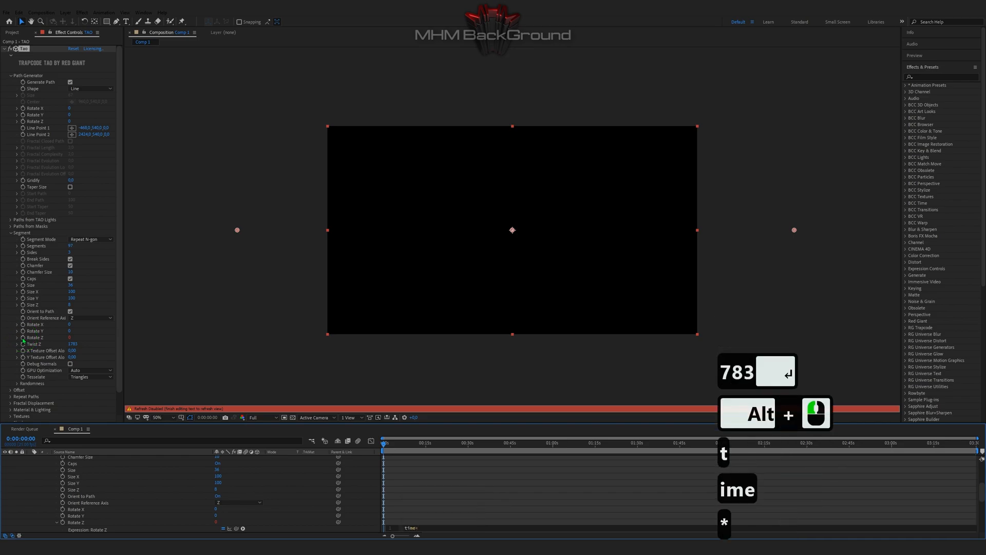
{"action": "type", "text": "11"}
{"action": "left_click", "coordinate": [442, 493]}
{"action": "key", "text": "space"}
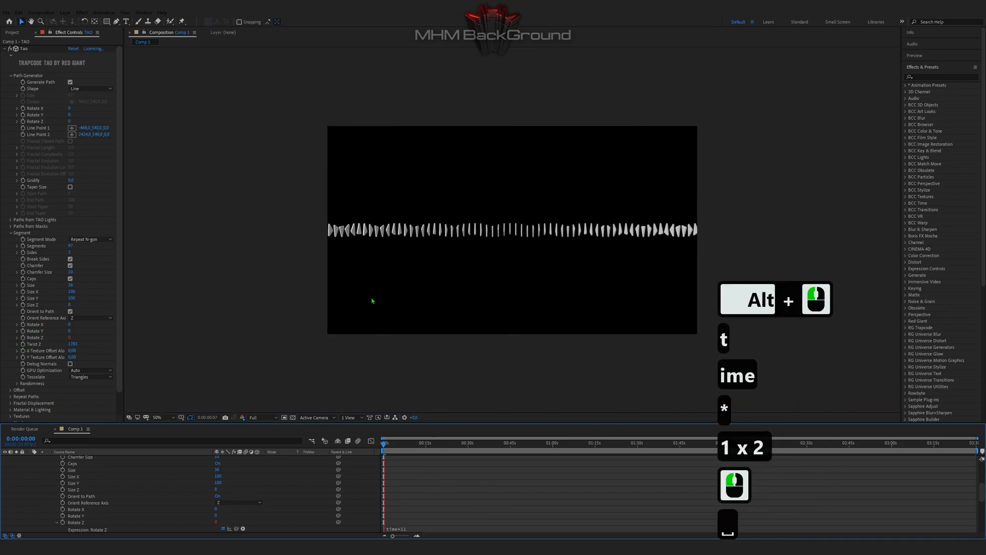
{"action": "key", "text": "space"}
- Try the Rotate Z expression as time*111 and preview the faster rotation
{"action": "triple_click", "coordinate": [440, 527]}
{"action": "type", "text": "1"}
{"action": "key", "text": "ctrl+z"}
{"action": "left_click", "coordinate": [446, 529]}
{"action": "type", "text": "1"}
{"action": "left_click", "coordinate": [455, 504]}
{"action": "key", "text": "space"}
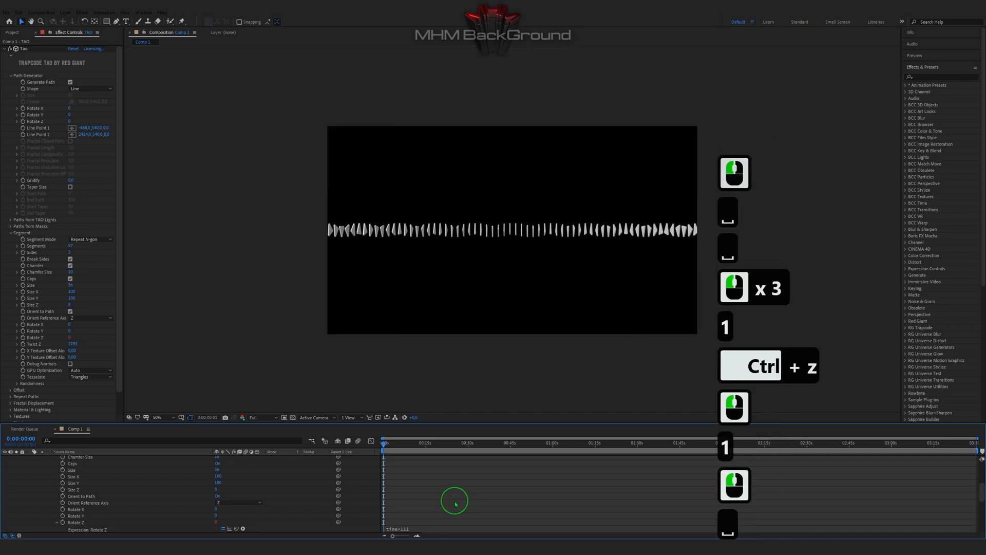
{"action": "key", "text": "space"}
- Try the Rotate Z expression as time*33 and preview the rotation speed
{"action": "left_click", "coordinate": [430, 527]}
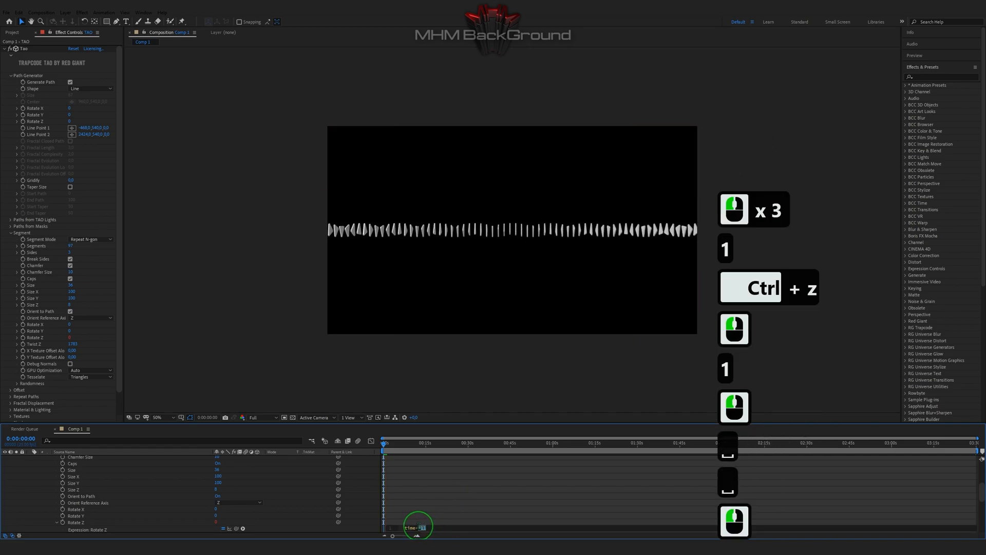
{"action": "type", "text": "33"}
{"action": "left_click", "coordinate": [340, 288]}
{"action": "key", "text": "space"}
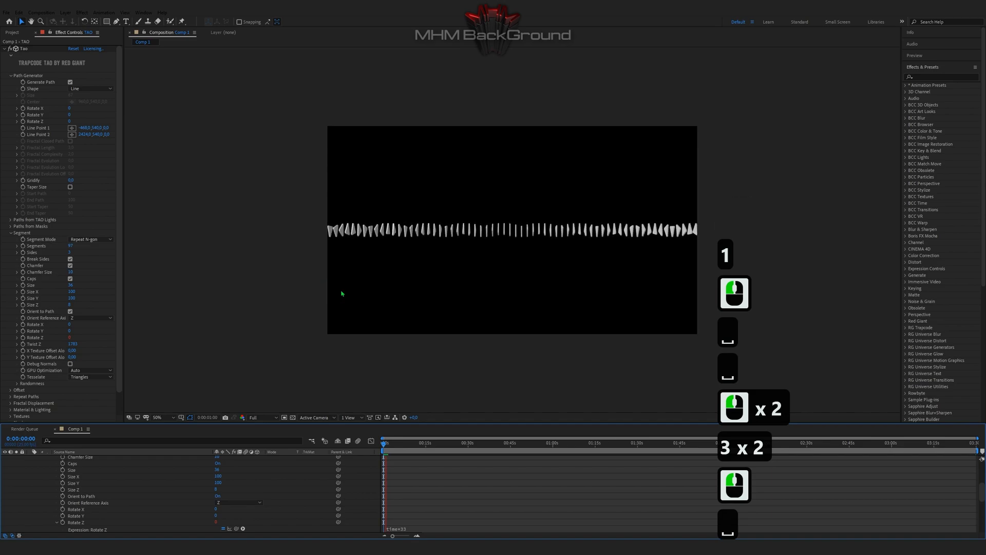
{"action": "key", "text": "space"}
- Activate the Offset Animation Sequence in the Tao effect's Offset settings
{"action": "scroll", "coordinate": [79, 346], "scroll_direction": "down", "scroll_amount": 2}
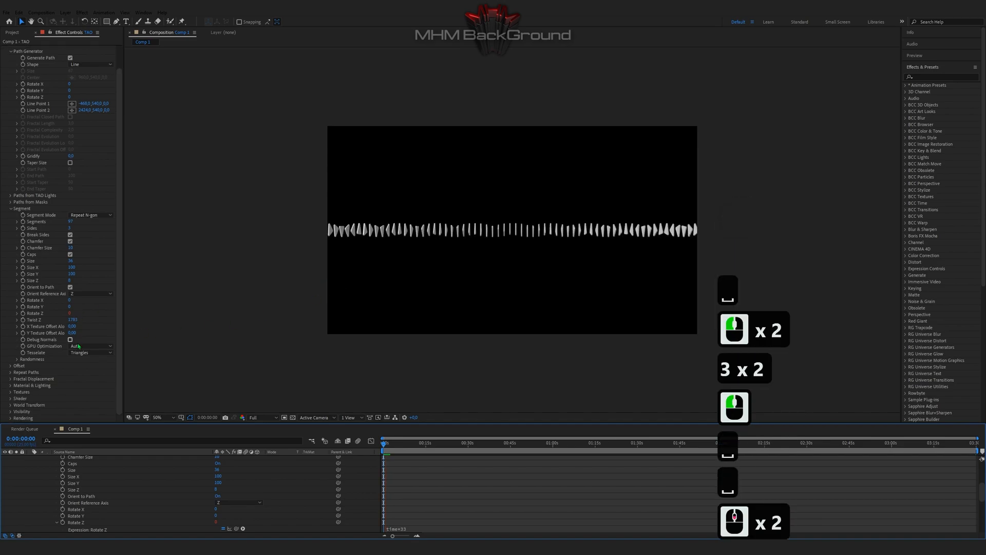
{"action": "left_click", "coordinate": [10, 368]}
{"action": "scroll", "coordinate": [15, 369], "scroll_direction": "down", "scroll_amount": 4}
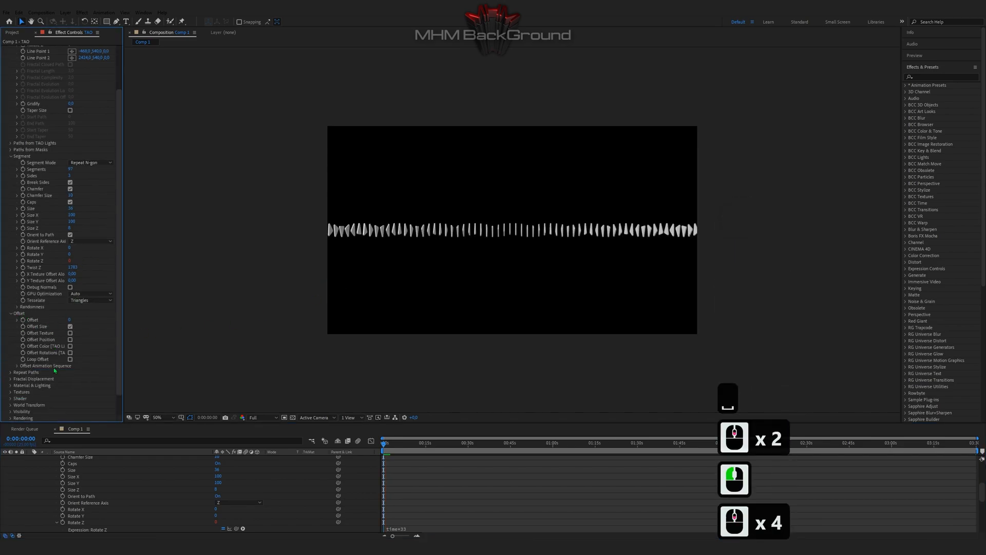
{"action": "left_click", "coordinate": [16, 366]}
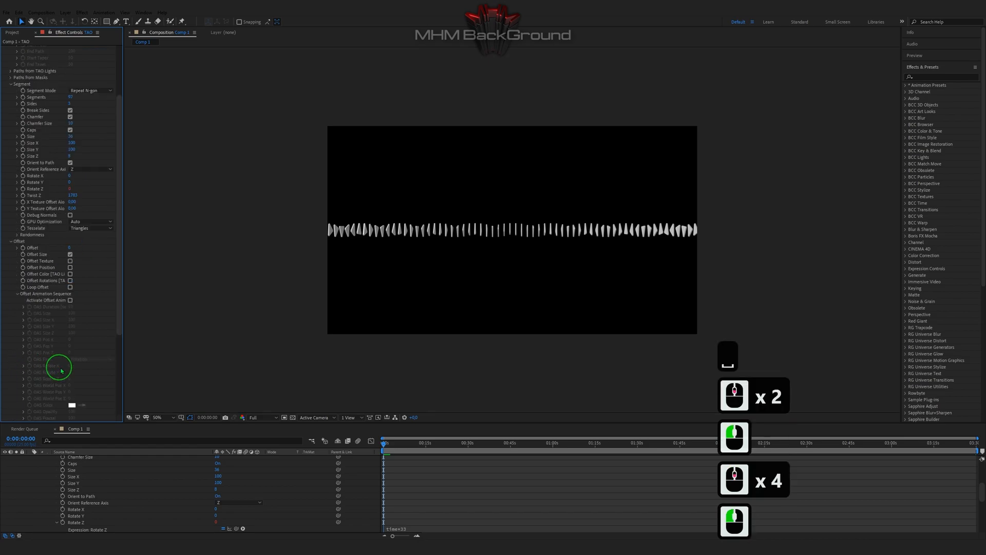
{"action": "left_click", "coordinate": [70, 300]}
{"action": "left_click", "coordinate": [69, 302]}
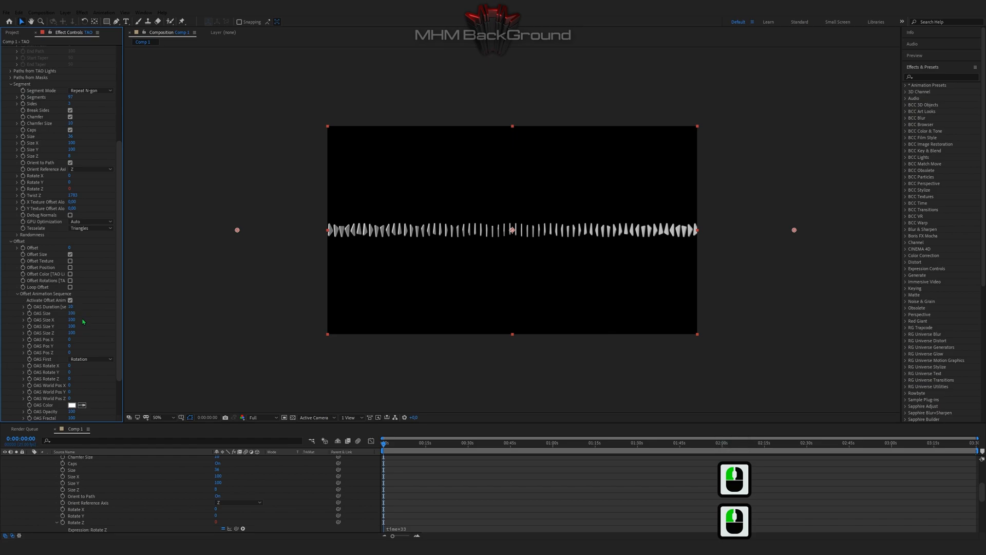
- Set OAS Size to 690 and OAS Size Z to 160 in the Offset Animation Sequence
{"action": "left_click", "coordinate": [73, 313]}
{"action": "type", "text": "690"}
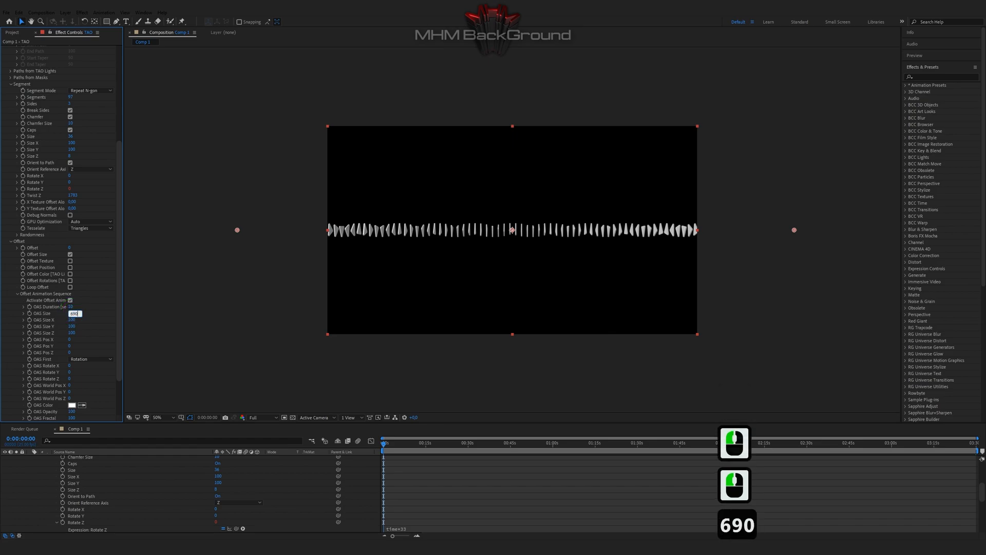
{"action": "key", "text": "Tab"}
{"action": "key", "text": "Tab"}
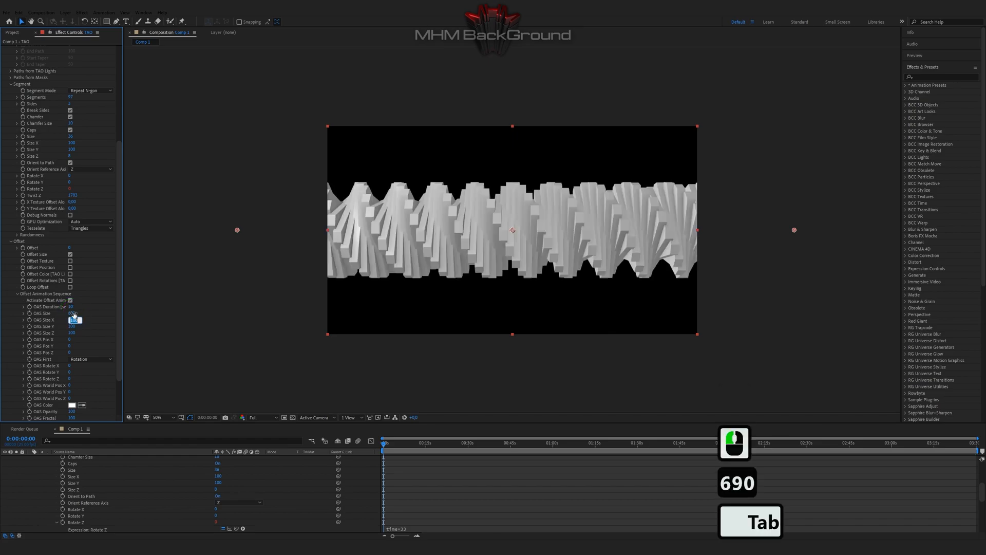
{"action": "type", "text": "160"}
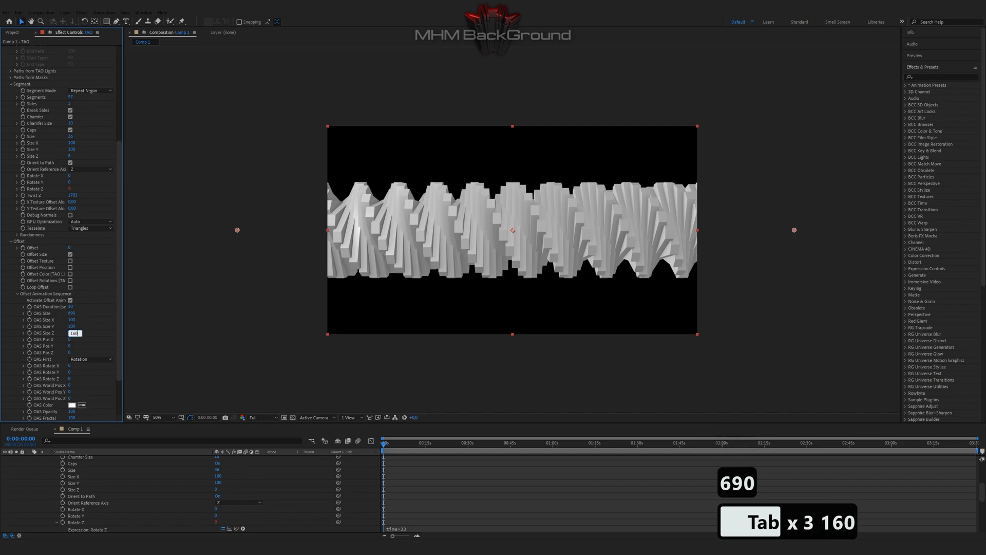
- Set OAS Rotate X to 66 and preview the animation
{"action": "key", "text": "Tab"}
{"action": "key", "text": "Tab"}
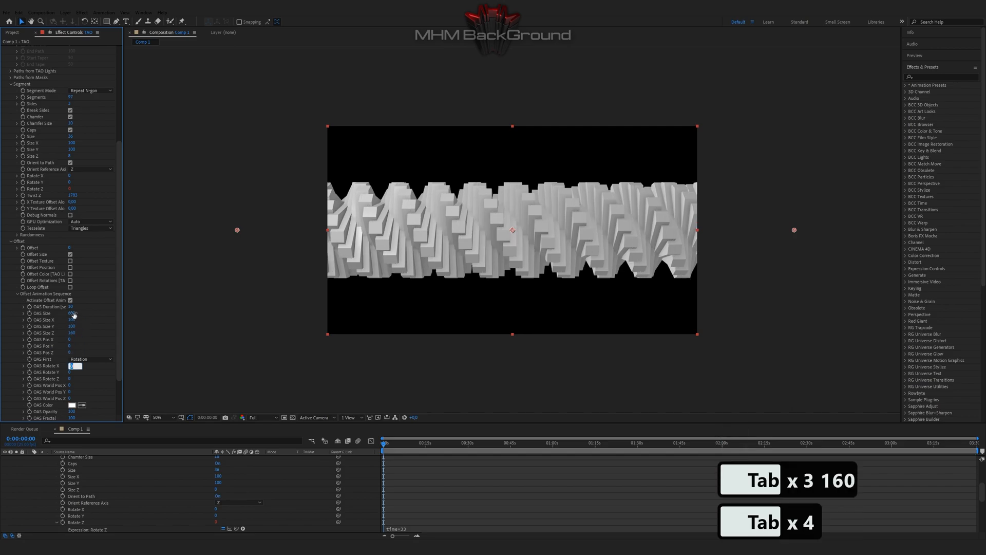
{"action": "type", "text": "66"}
{"action": "key", "text": "Return"}
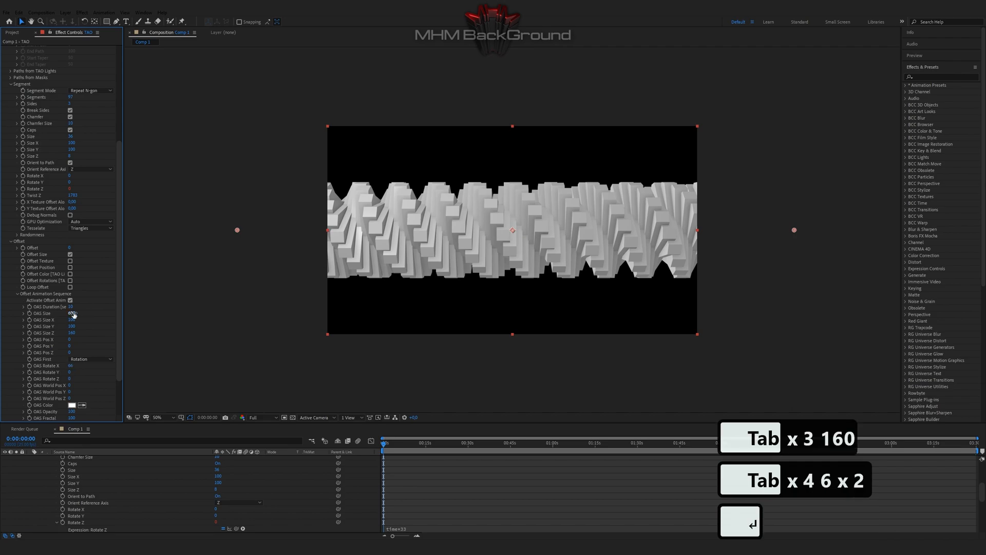
{"action": "key", "text": "space"}
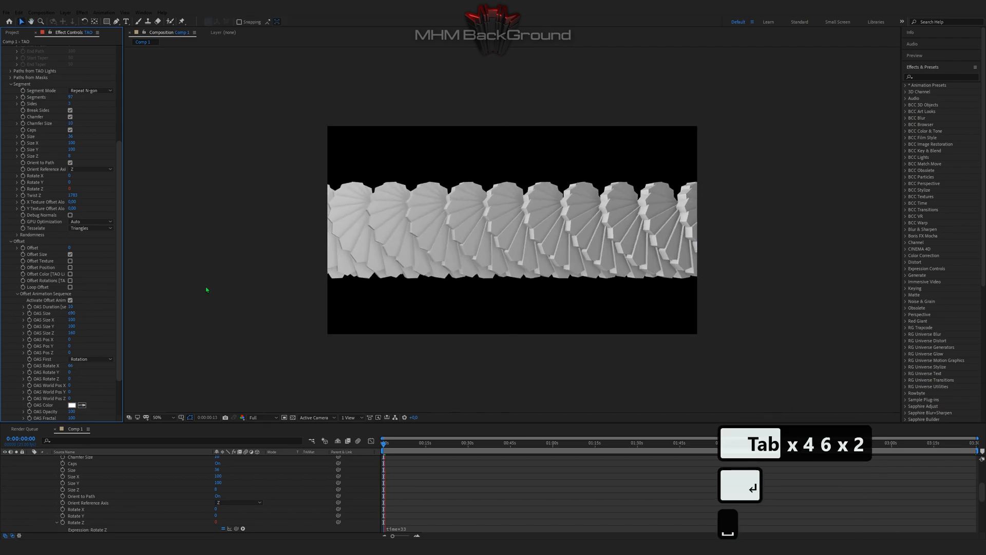
{"action": "key", "text": "space"}
- Change the Rotate Z expression to time*11 and preview the slower rotation
{"action": "double_click", "coordinate": [452, 528]}
{"action": "left_click_drag", "start_coordinate": [452, 528], "coordinate": [419, 527]}
{"action": "type", "text": "11"}
{"action": "left_click", "coordinate": [437, 508]}
{"action": "key", "text": "space"}
{"action": "key", "text": "space"}
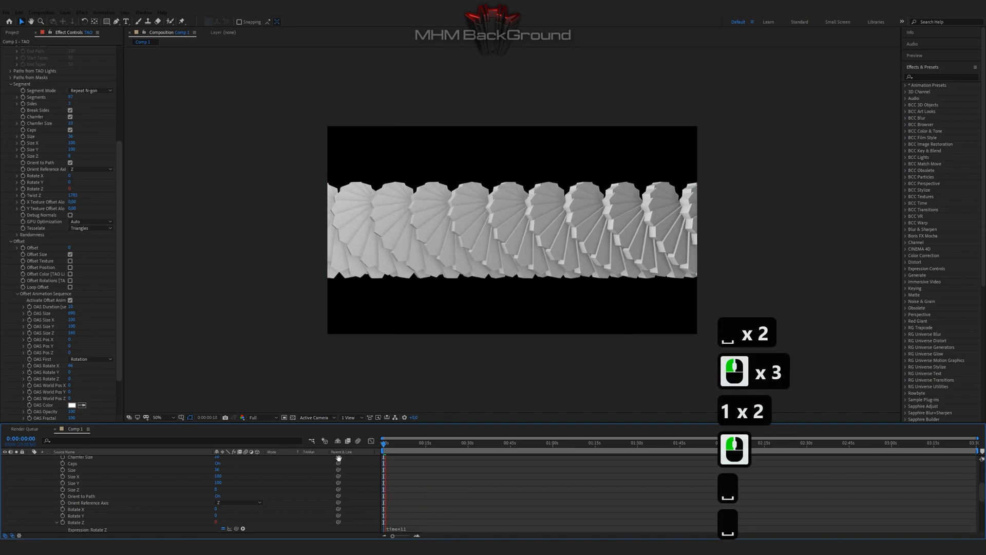
- Set R1 Repetitions to 1 in the First Repeater of the Repeat Paths settings
{"action": "left_click", "coordinate": [87, 372]}
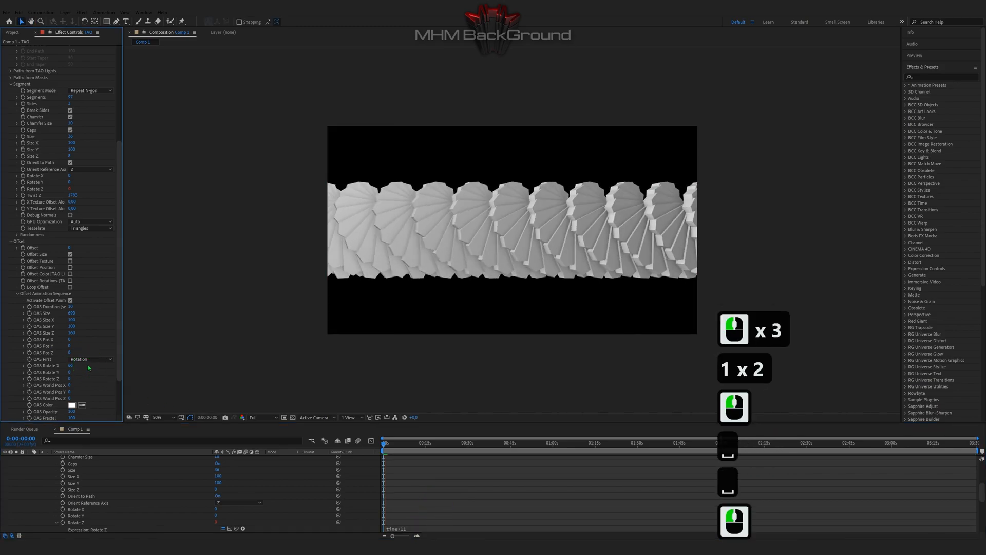
{"action": "scroll", "coordinate": [89, 367], "scroll_direction": "down", "scroll_amount": 2}
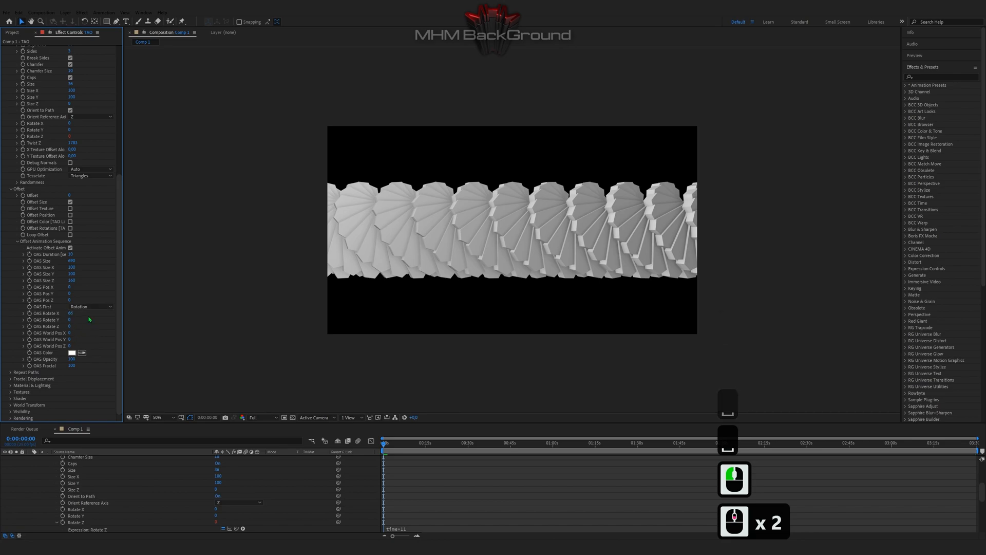
{"action": "scroll", "coordinate": [40, 358], "scroll_direction": "down", "scroll_amount": 3}
{"action": "left_click", "coordinate": [11, 373]}
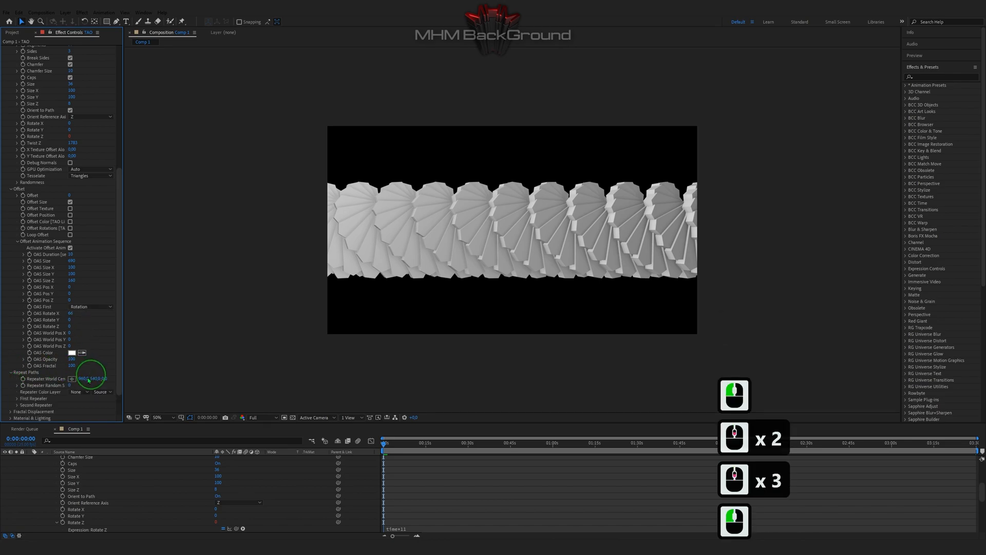
{"action": "left_click", "coordinate": [17, 397]}
{"action": "scroll", "coordinate": [68, 265], "scroll_direction": "down", "scroll_amount": 2}
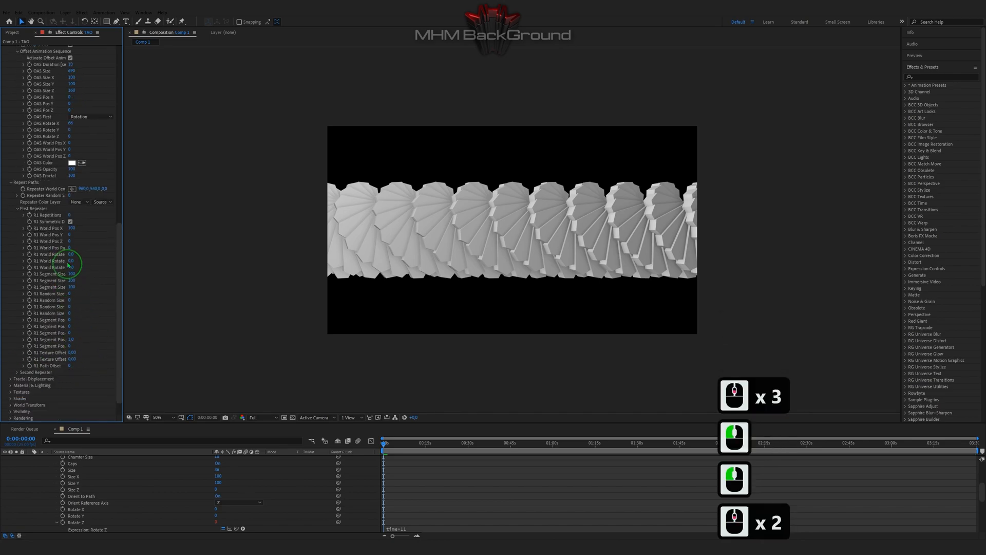
{"action": "left_click", "coordinate": [70, 215]}
{"action": "type", "text": "1"}
- Set the First Repeater's R1 World Pos X to 61 and preview the animation
{"action": "left_click", "coordinate": [72, 228]}
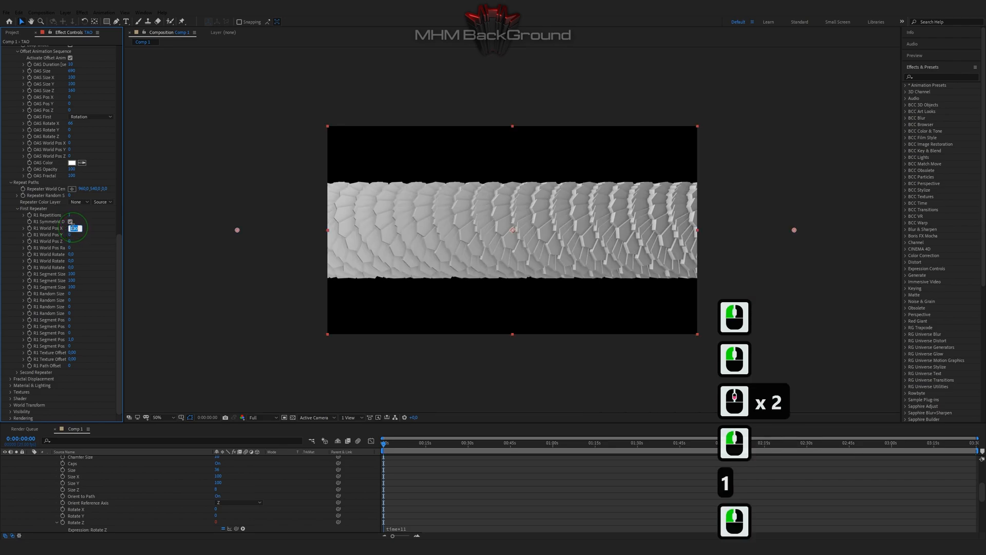
{"action": "type", "text": "61"}
{"action": "left_click", "coordinate": [96, 235]}
{"action": "key", "text": "space"}
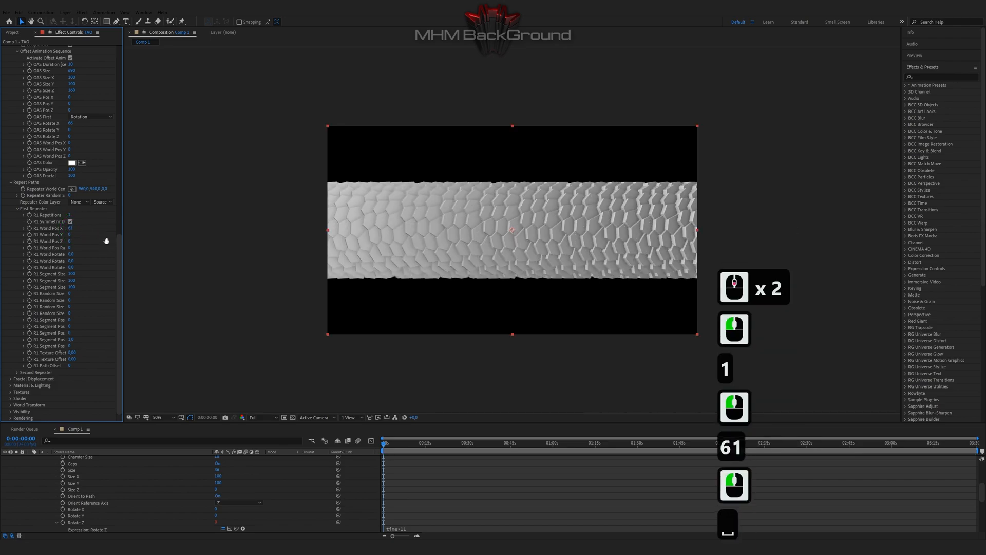
{"action": "key", "text": "space"}
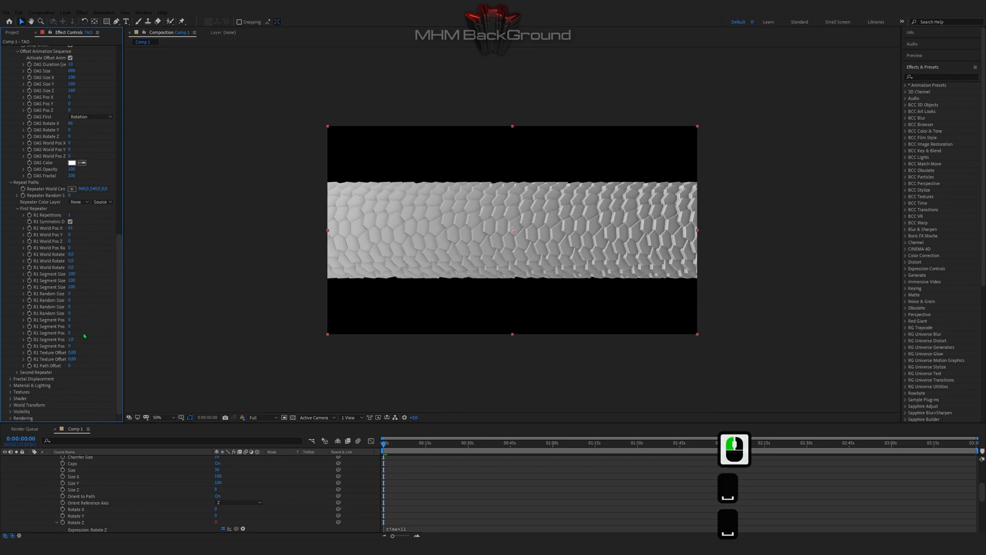
- Set the Material & Lighting color of the TAO effect to orange-yellow FFAE00
{"action": "scroll", "coordinate": [92, 348], "scroll_direction": "down", "scroll_amount": 2}
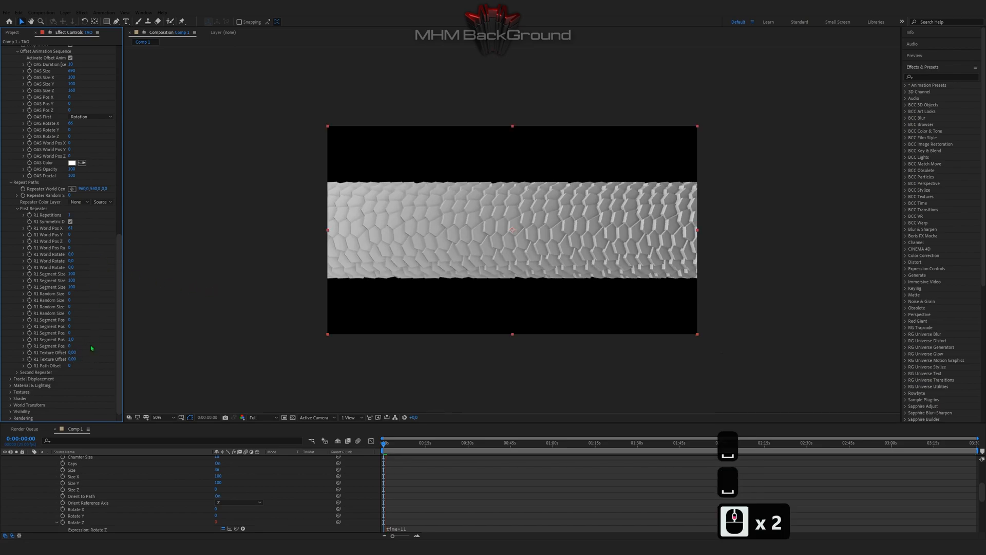
{"action": "left_click", "coordinate": [10, 385]}
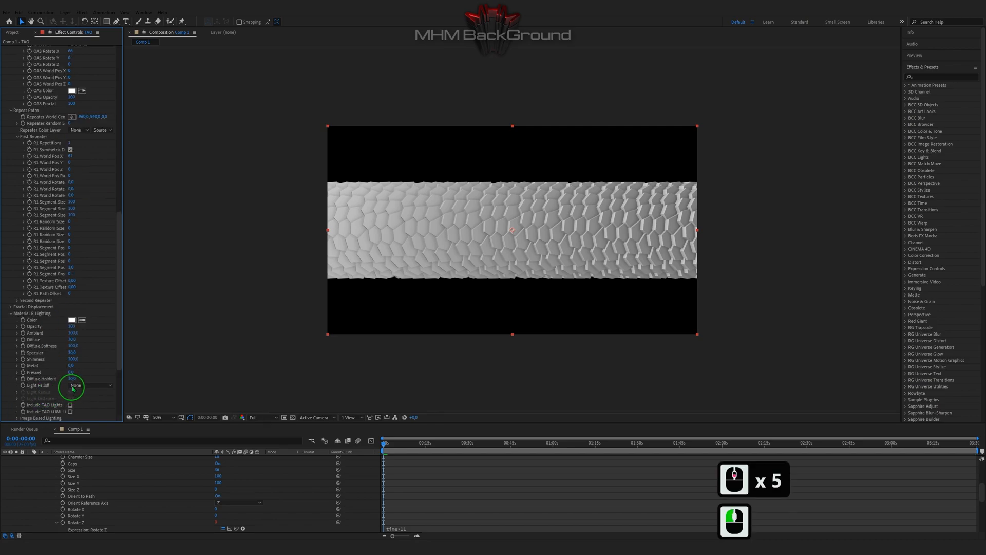
{"action": "left_click", "coordinate": [71, 320]}
{"action": "left_click_drag", "start_coordinate": [259, 136], "coordinate": [258, 148]}
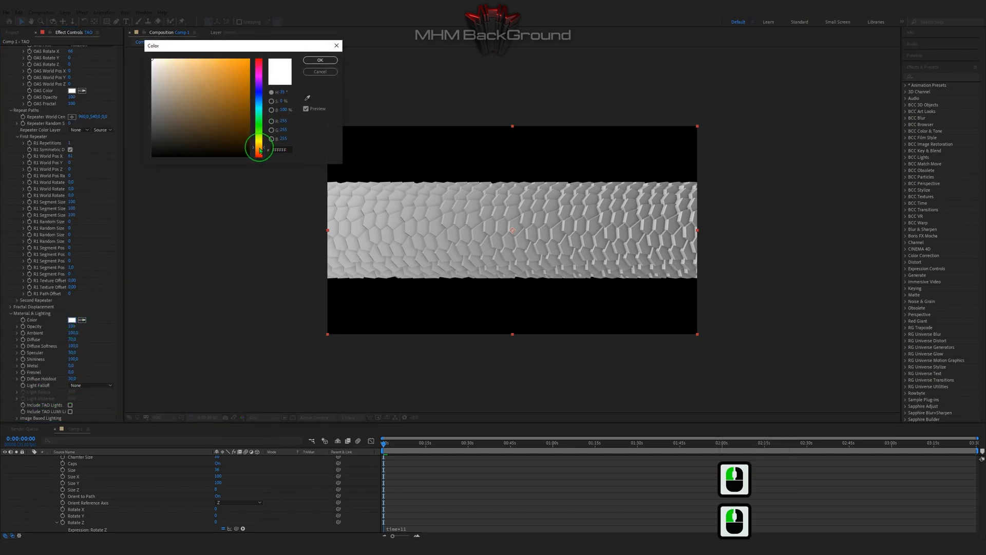
{"action": "left_click_drag", "start_coordinate": [239, 80], "coordinate": [267, 41]}
{"action": "left_click", "coordinate": [272, 42]}
{"action": "left_click", "coordinate": [320, 60]}
{"action": "left_click", "coordinate": [182, 293]}
{"action": "left_click", "coordinate": [72, 320]}
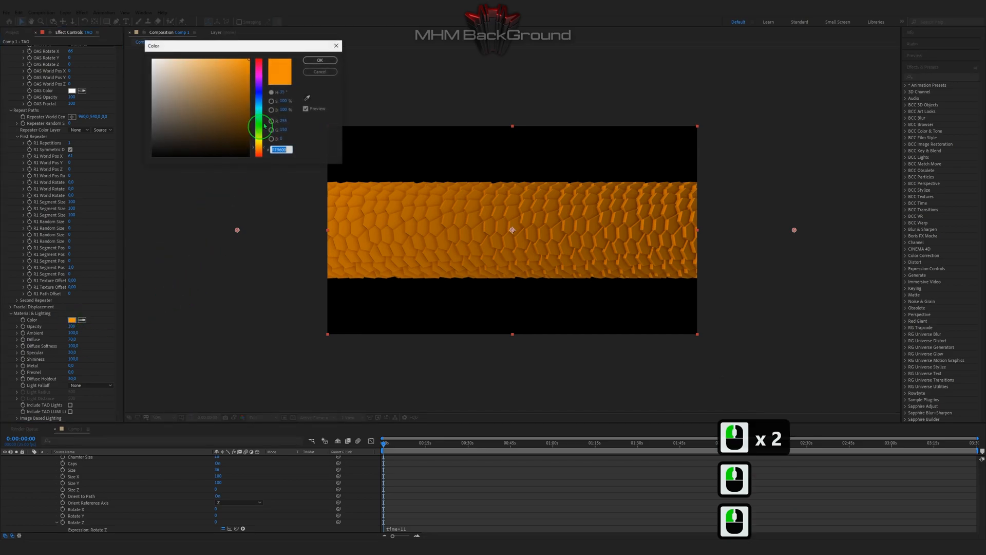
{"action": "left_click_drag", "start_coordinate": [261, 149], "coordinate": [261, 147]}
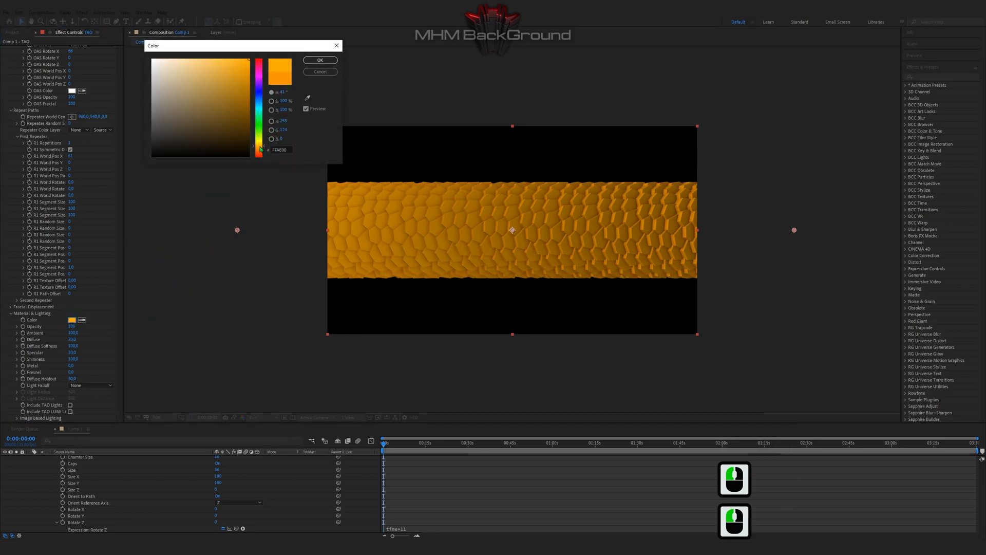
{"action": "left_click", "coordinate": [320, 60]}
{"action": "left_click", "coordinate": [241, 262]}
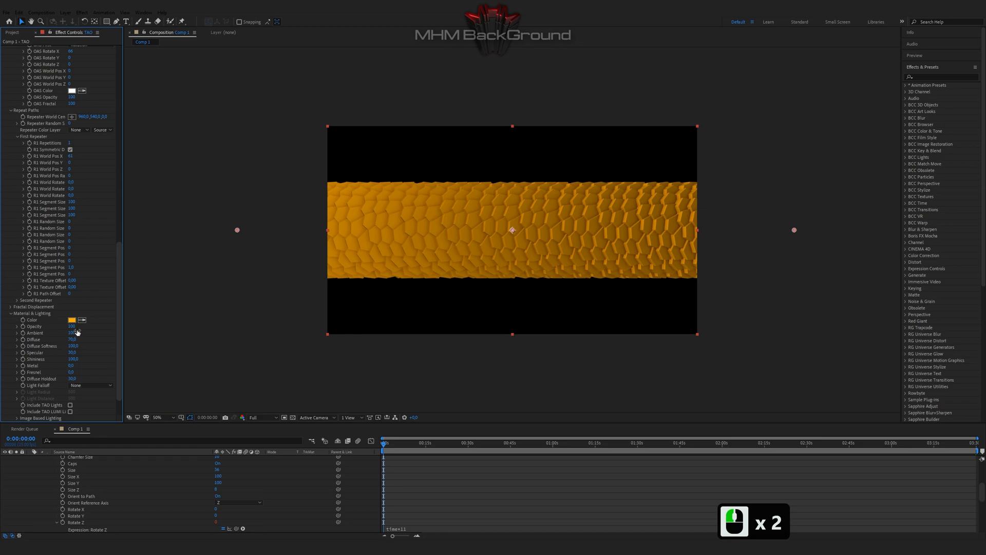
{"action": "key", "text": "Return"}
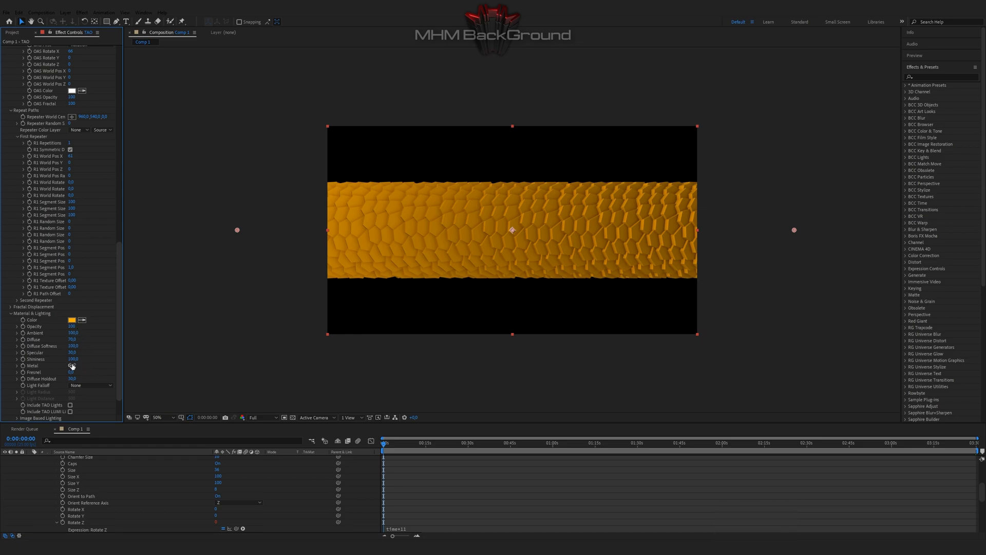
- Set the material's Metal to 90 and Diffuse Holdout to 0, and preview the animation
{"action": "left_click", "coordinate": [73, 366]}
{"action": "type", "text": "90"}
{"action": "key", "text": "Tab"}
{"action": "key", "text": "Tab"}
{"action": "type", "text": "0"}
{"action": "left_click", "coordinate": [99, 364]}
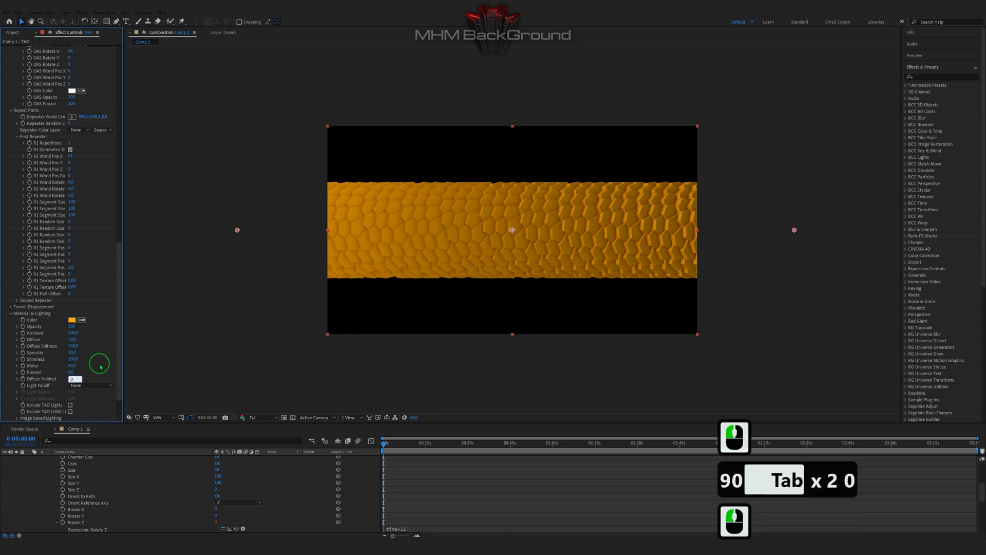
{"action": "key", "text": "space"}
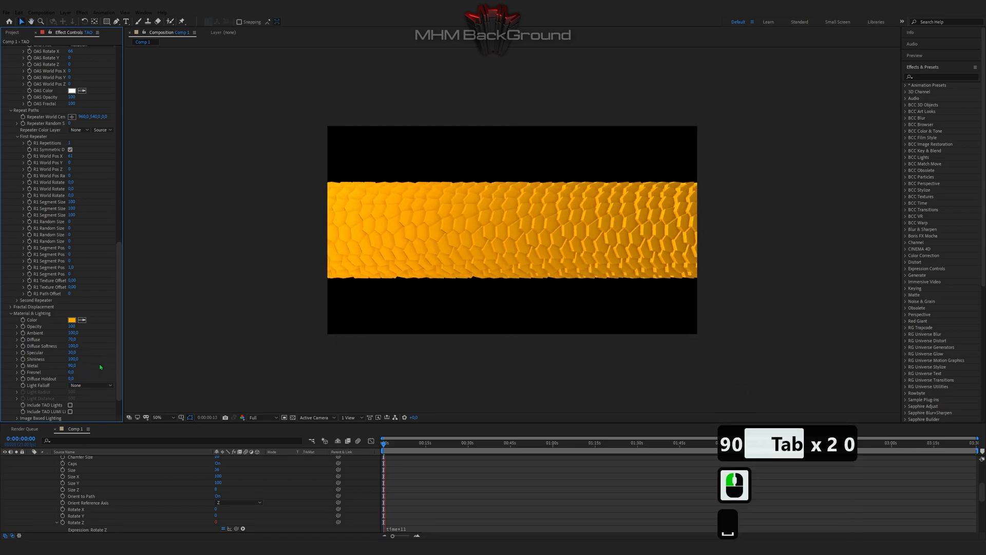
{"action": "key", "text": "space"}
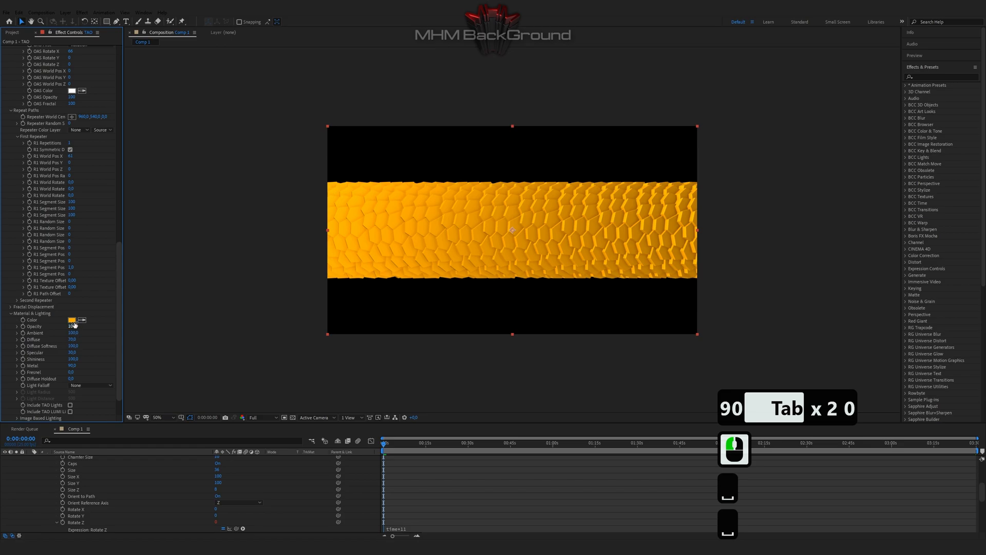
- Set W Rotate Z to 27 in the World Transform settings and preview the tilted tube
{"action": "scroll", "coordinate": [70, 373], "scroll_direction": "down", "scroll_amount": 3}
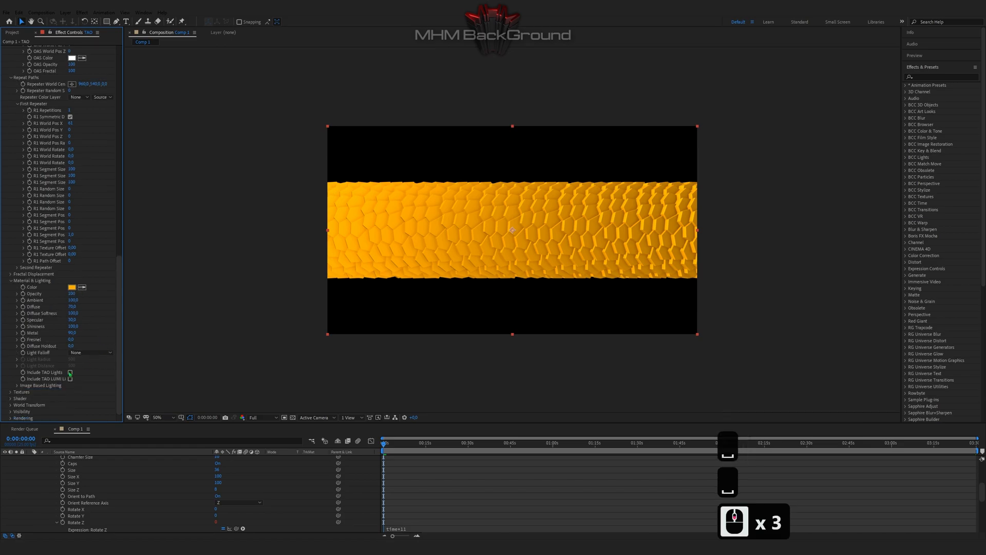
{"action": "left_click", "coordinate": [11, 398]}
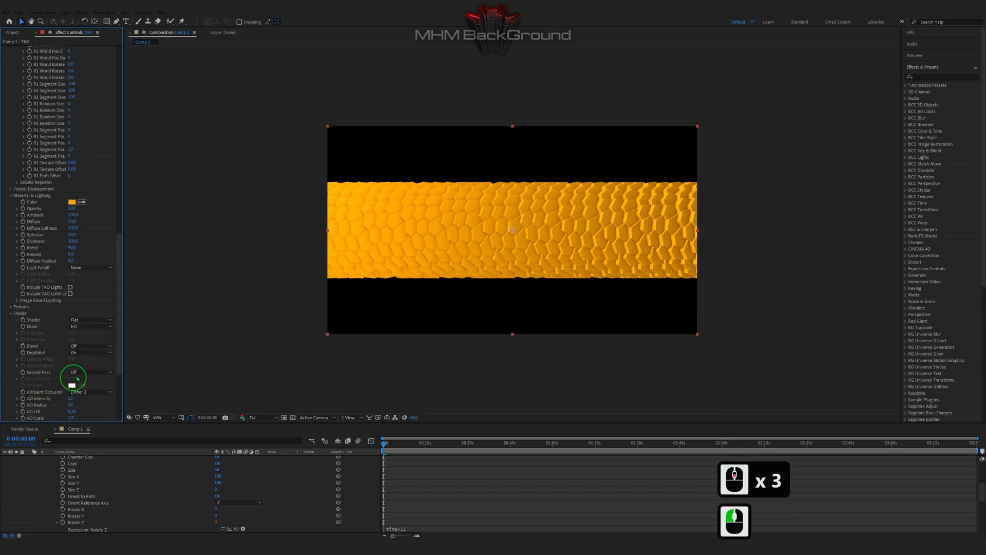
{"action": "scroll", "coordinate": [71, 359], "scroll_direction": "down", "scroll_amount": 3}
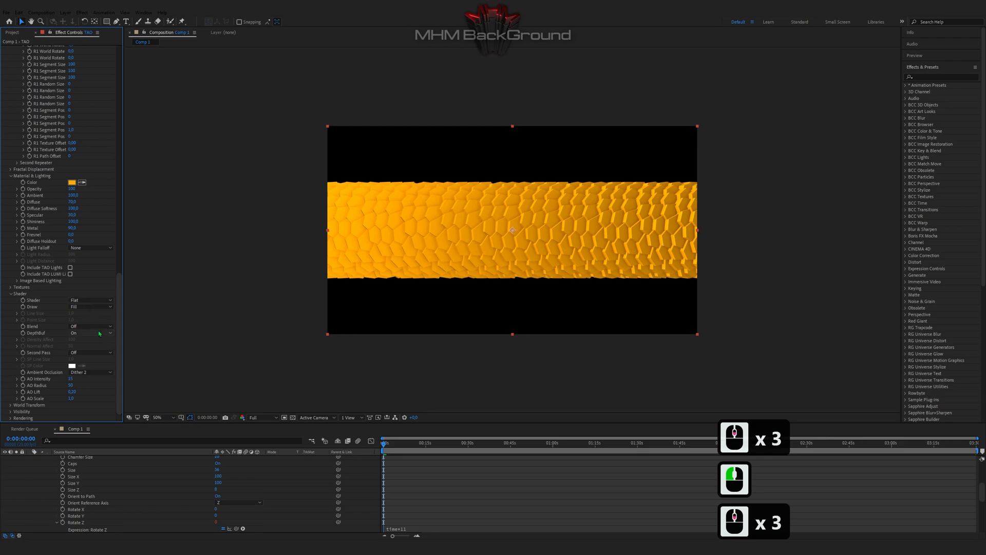
{"action": "left_click", "coordinate": [12, 405]}
{"action": "left_click", "coordinate": [71, 410]}
{"action": "type", "text": "2"}
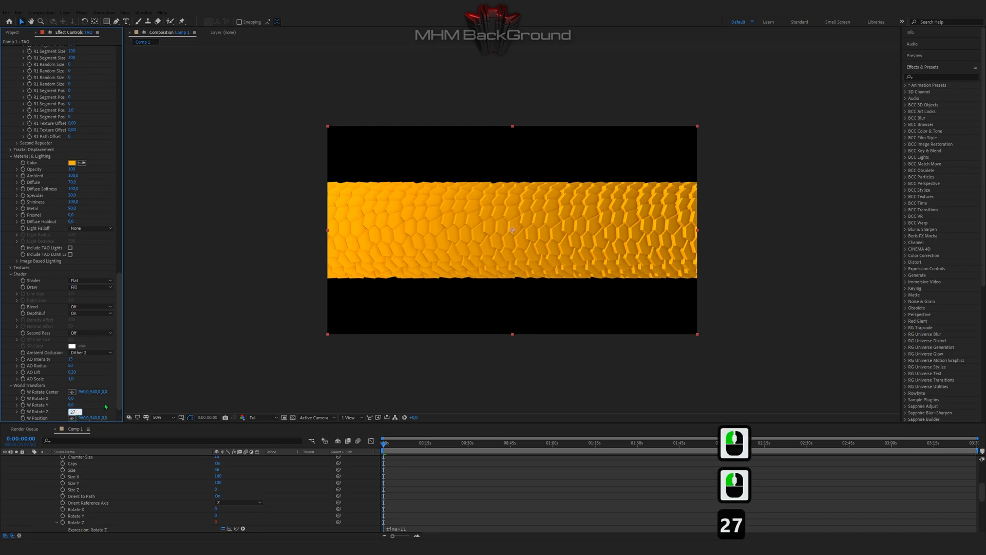
{"action": "type", "text": "7"}
{"action": "left_click", "coordinate": [103, 402]}
{"action": "key", "text": "space"}
{"action": "key", "text": "space"}
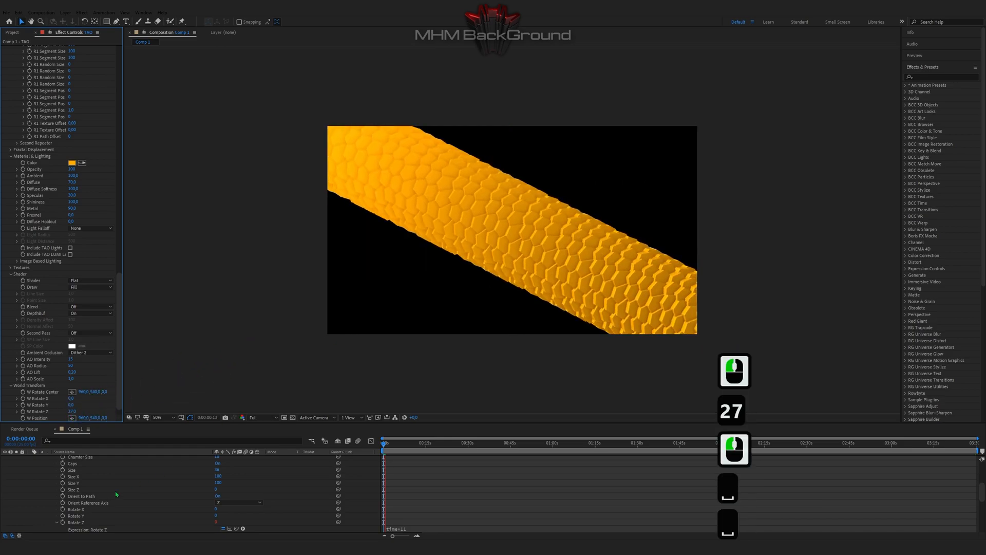
- Duplicate the TAO layer, move the copy up and right beside the original tube, and enlarge it proportionally to fill that corner
{"action": "scroll", "coordinate": [127, 490], "scroll_direction": "up", "scroll_amount": 10}
{"action": "left_click", "coordinate": [66, 458]}
{"action": "left_click", "coordinate": [32, 458]}
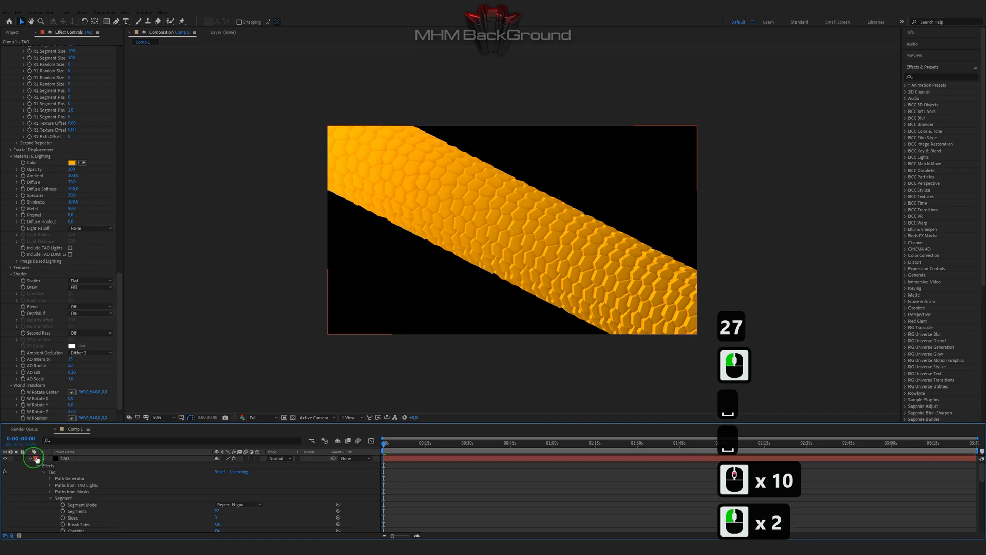
{"action": "left_click", "coordinate": [55, 457]}
{"action": "left_click", "coordinate": [31, 458]}
{"action": "scroll", "coordinate": [353, 306], "scroll_direction": "down", "scroll_amount": 1}
{"action": "key", "text": "ctrl+c"}
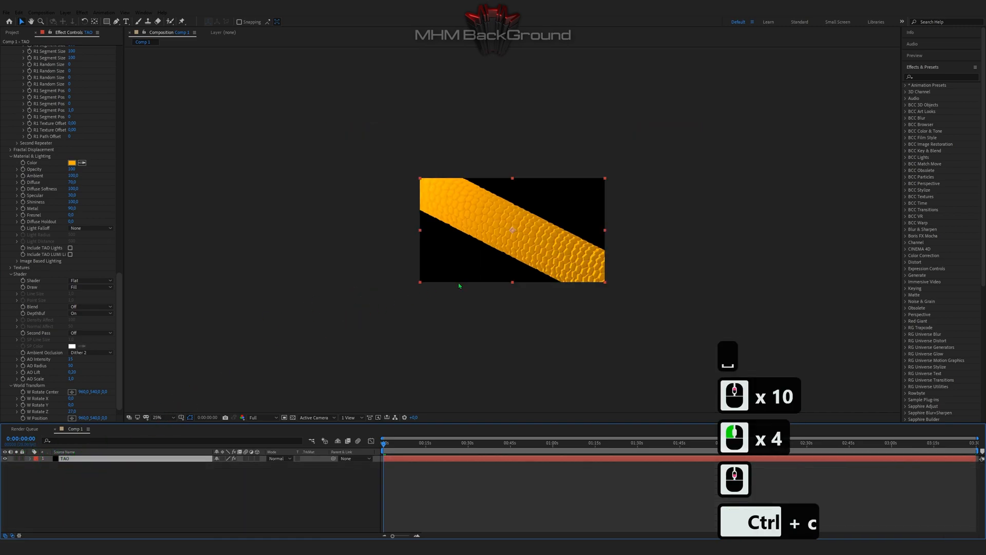
{"action": "key", "text": "ctrl+d"}
{"action": "left_click_drag", "start_coordinate": [496, 269], "coordinate": [538, 231]}
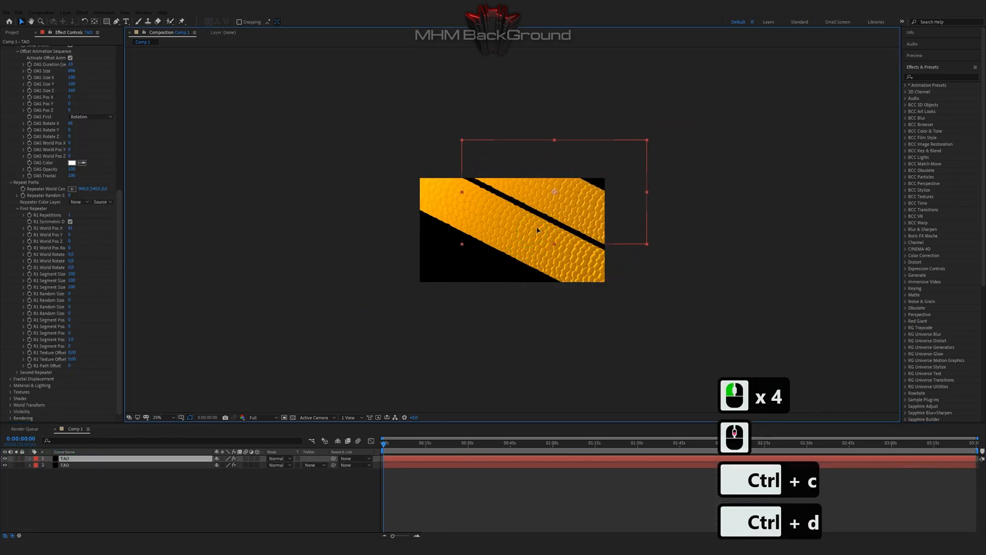
{"action": "key", "text": "shift"}
{"action": "left_click_drag", "start_coordinate": [646, 243], "coordinate": [683, 255]}
- Duplicate the enlarged TAO layer, place the copy in the composition's lower-left corner, and preview the three tubes
{"action": "left_click_drag", "start_coordinate": [604, 246], "coordinate": [523, 310]}
{"action": "left_click", "coordinate": [578, 240]}
{"action": "key", "text": "ctrl+c"}
{"action": "key", "text": "ctrl+d"}
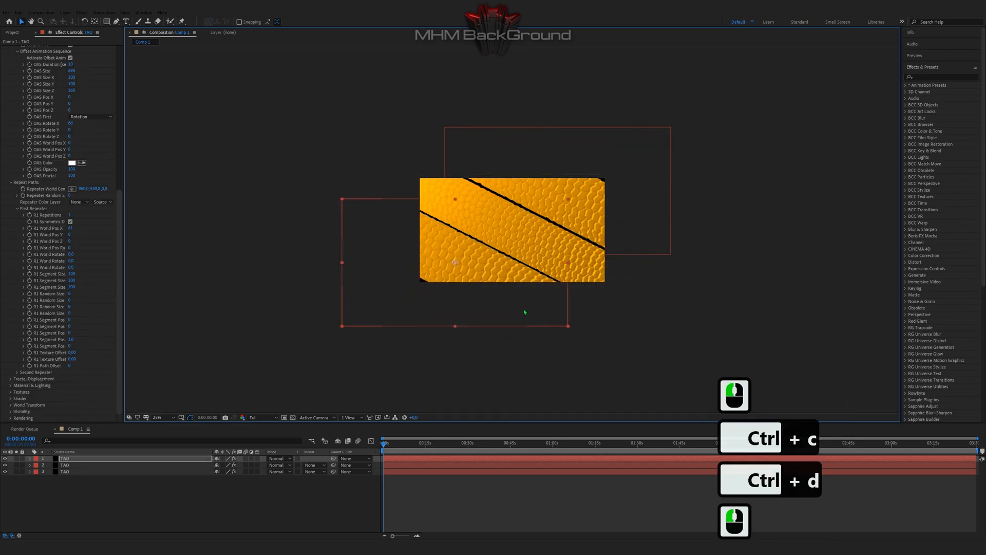
{"action": "left_click", "coordinate": [522, 311]}
{"action": "scroll", "coordinate": [495, 323], "scroll_direction": "up", "scroll_amount": 2}
{"action": "key", "text": "space"}
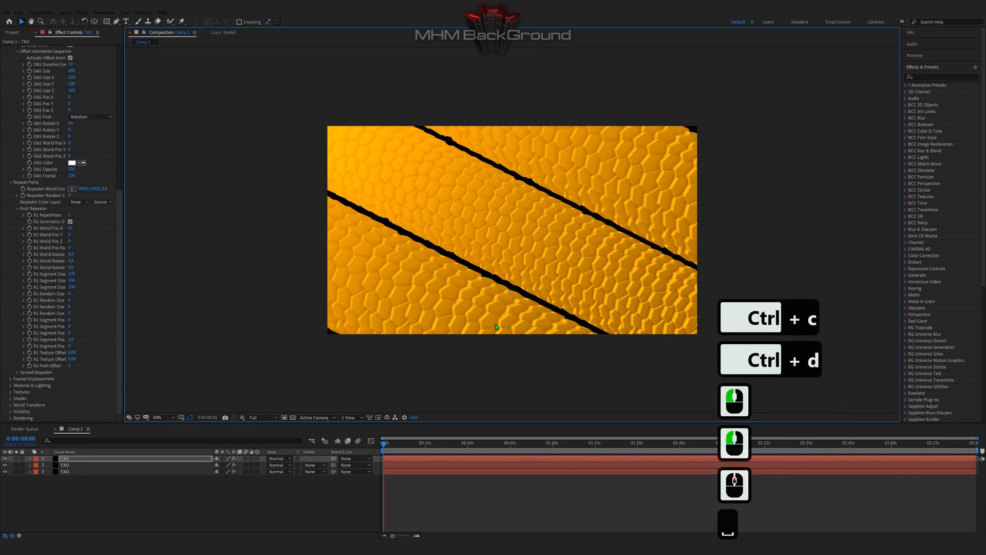
{"action": "key", "text": "space"}
- Pre-compose all three TAO layers into Pre-comp 1
{"action": "left_click", "coordinate": [65, 458]}
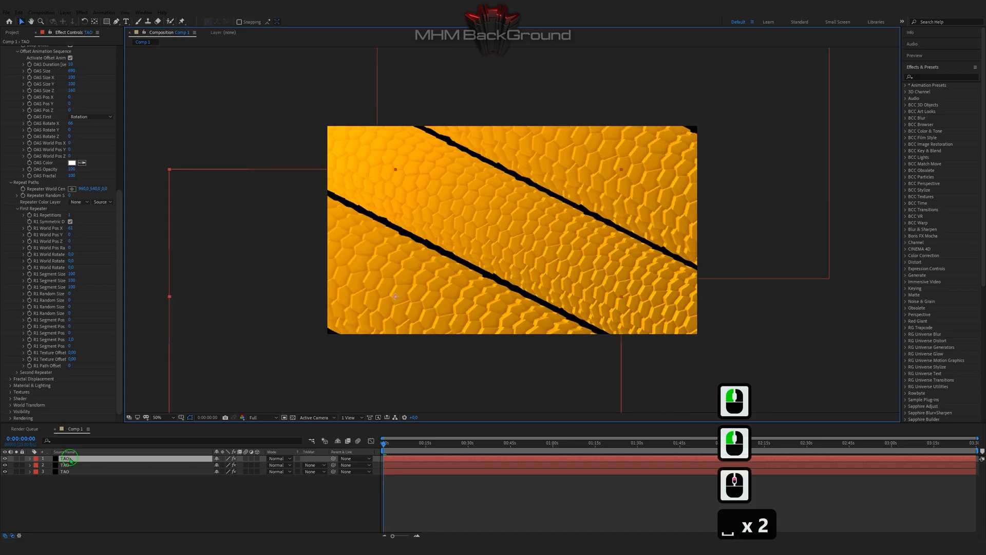
{"action": "left_click", "coordinate": [64, 471], "text": "shift"}
{"action": "right_click", "coordinate": [65, 471]}
{"action": "left_click", "coordinate": [88, 433]}
{"action": "left_click", "coordinate": [19, 74]}
{"action": "left_click", "coordinate": [102, 120]}
- Duplicate Pre-comp 1, scale the lower copy up proportionally to fill the black gaps between the tubes, and preview the result
{"action": "left_click", "coordinate": [75, 458]}
{"action": "key", "text": "ctrl+c"}
{"action": "key", "text": "ctrl+d"}
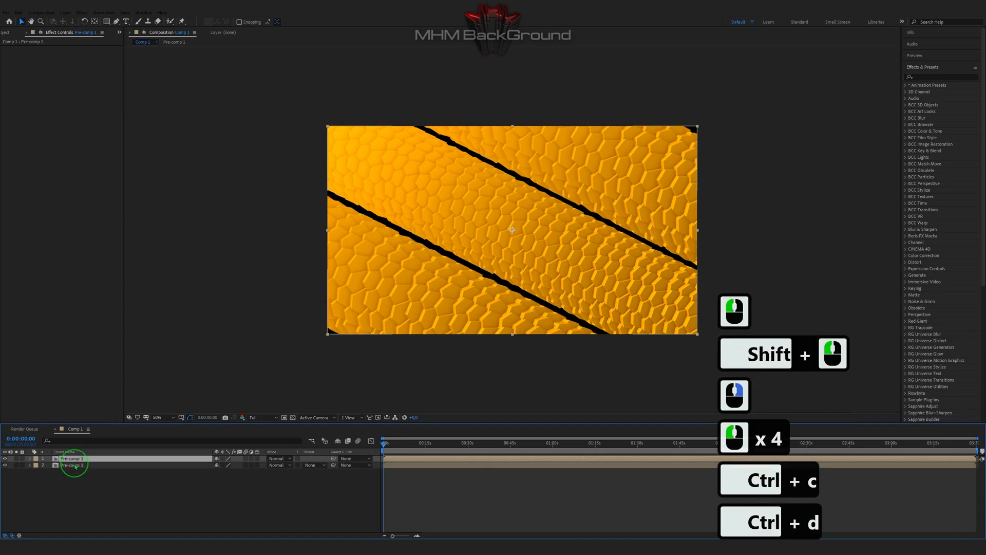
{"action": "left_click", "coordinate": [293, 370]}
{"action": "scroll", "coordinate": [512, 231], "scroll_direction": "down", "scroll_amount": 1}
{"action": "left_click_drag", "start_coordinate": [606, 284], "coordinate": [636, 297]}
{"action": "key", "text": "space"}
{"action": "key", "text": "space"}
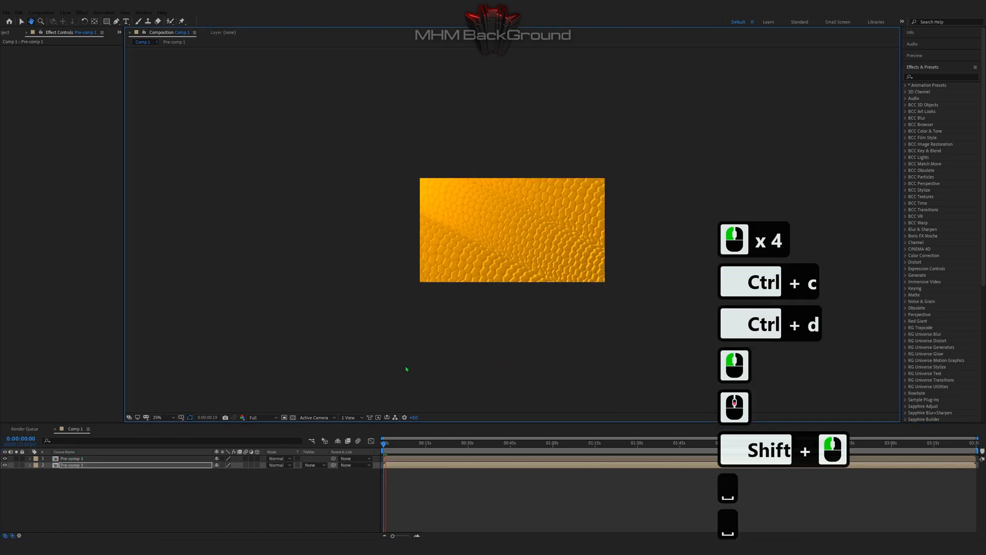
{"action": "scroll", "coordinate": [405, 370], "scroll_direction": "up", "scroll_amount": 1}
{"action": "key", "text": "space"}
{"action": "key", "text": "space"}
- Add a new adjustment layer above the two pre-comps
{"action": "left_click", "coordinate": [134, 516]}
{"action": "right_click", "coordinate": [95, 508]}
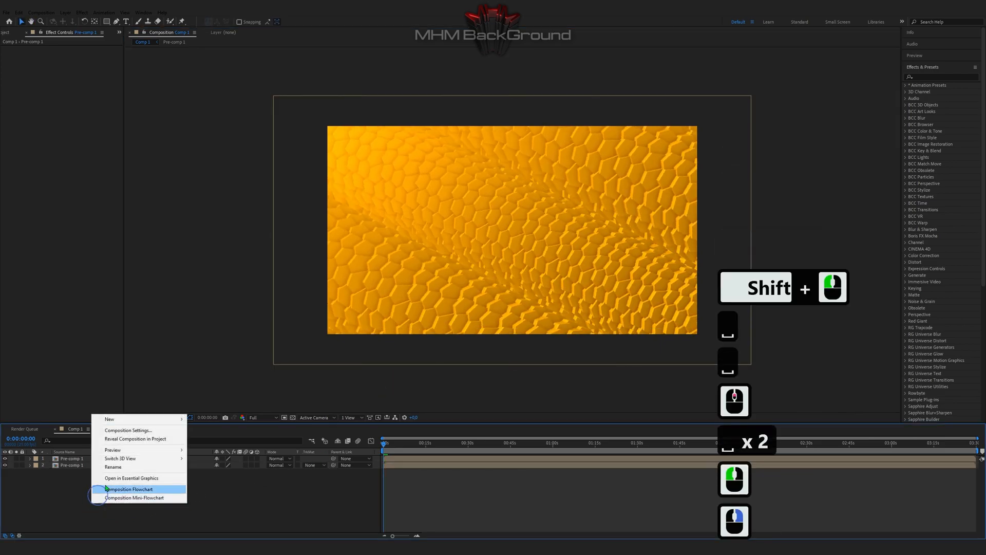
{"action": "mouse_move", "coordinate": [118, 414]}
{"action": "left_click", "coordinate": [216, 473]}
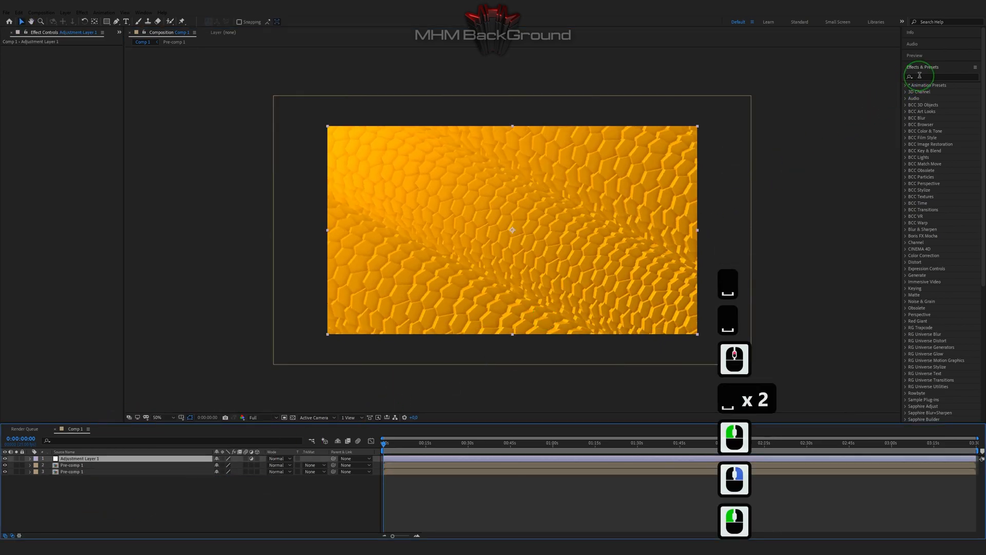
- Find the CC Plastic effect and apply it to the adjustment layer
{"action": "left_click", "coordinate": [920, 76]}
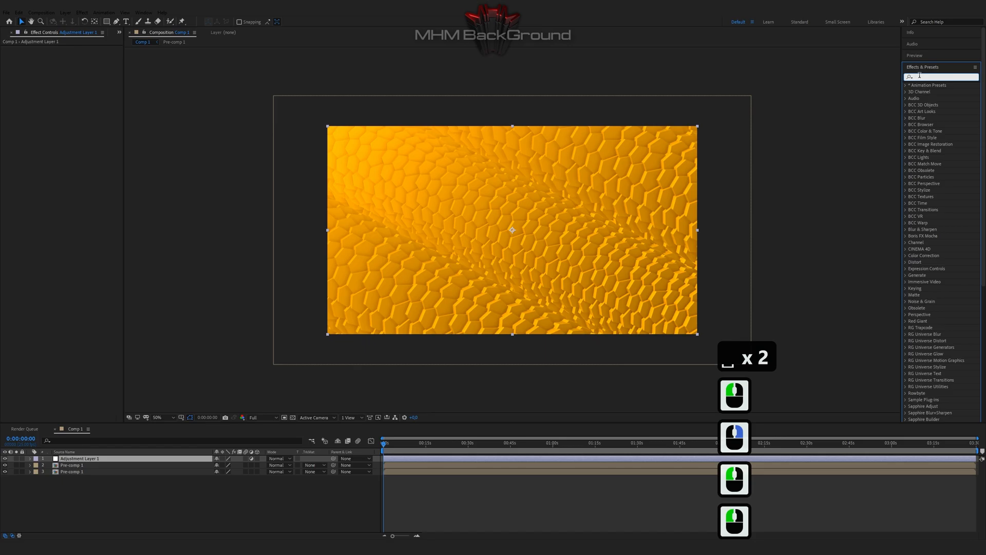
{"action": "type", "text": "plas"}
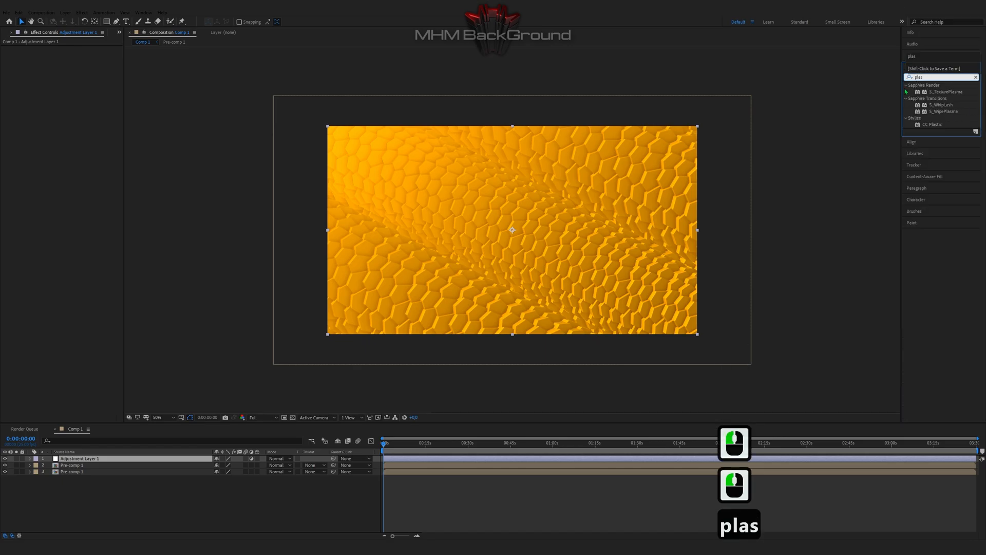
{"action": "double_click", "coordinate": [932, 124]}
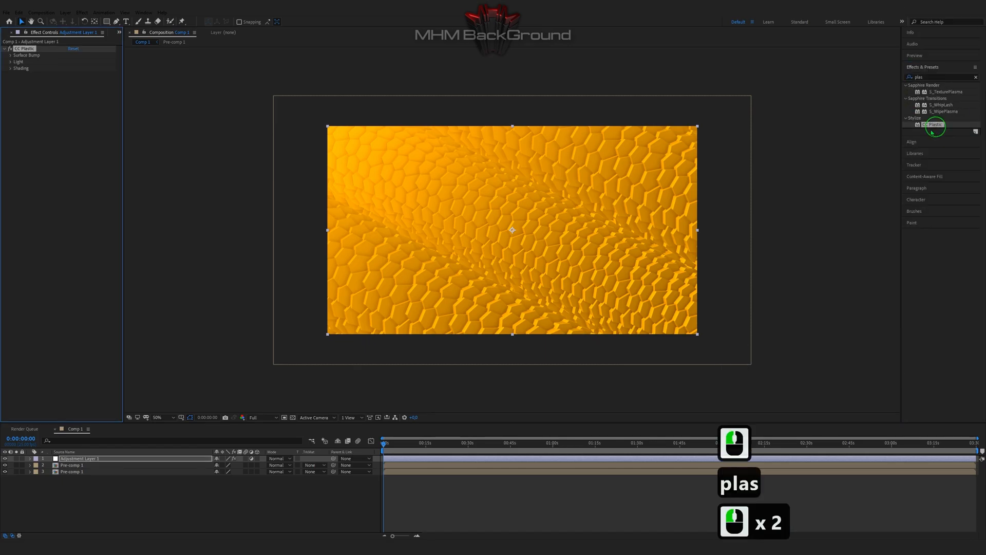
- Set the Surface Bump Softness of CC Plastic to 10.6 and its Height to -100
{"action": "left_click", "coordinate": [9, 55]}
{"action": "double_click", "coordinate": [16, 56]}
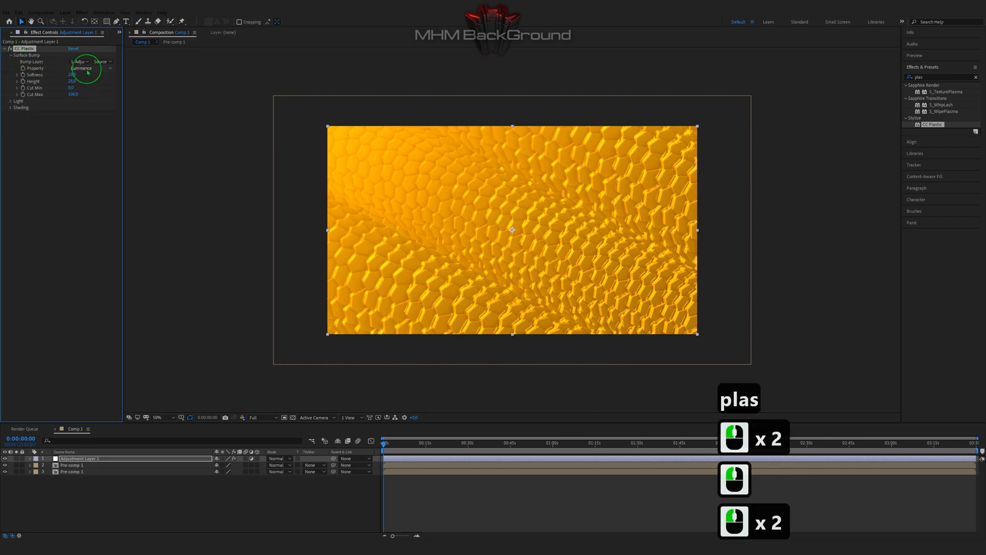
{"action": "left_click", "coordinate": [71, 75]}
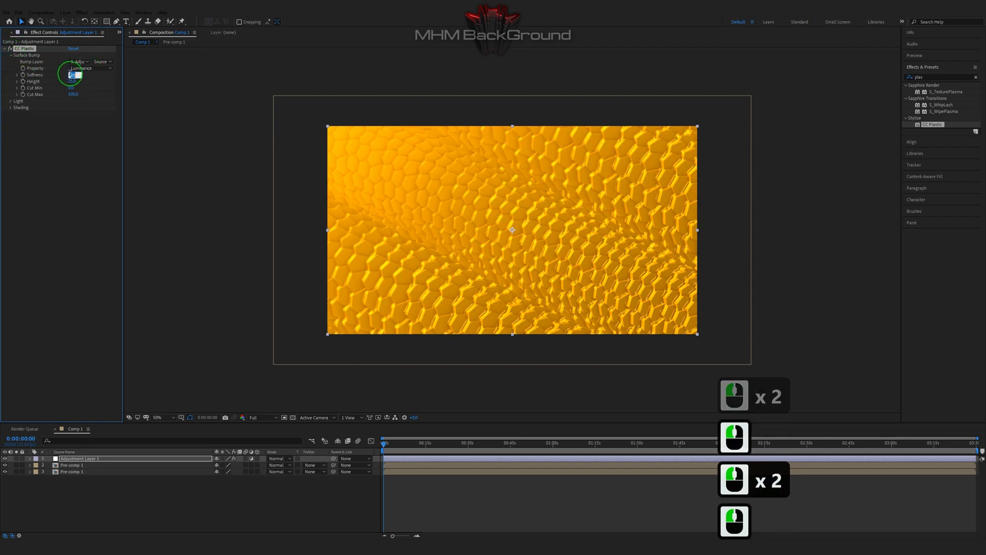
{"action": "type", "text": "10.6"}
{"action": "key", "text": "Tab"}
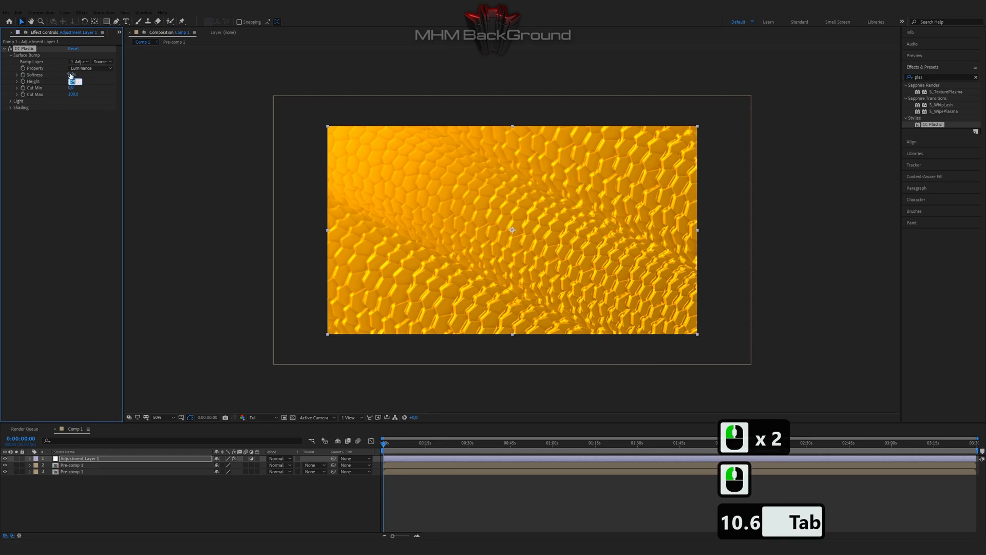
{"action": "type", "text": "-100"}
{"action": "key", "text": "Return"}
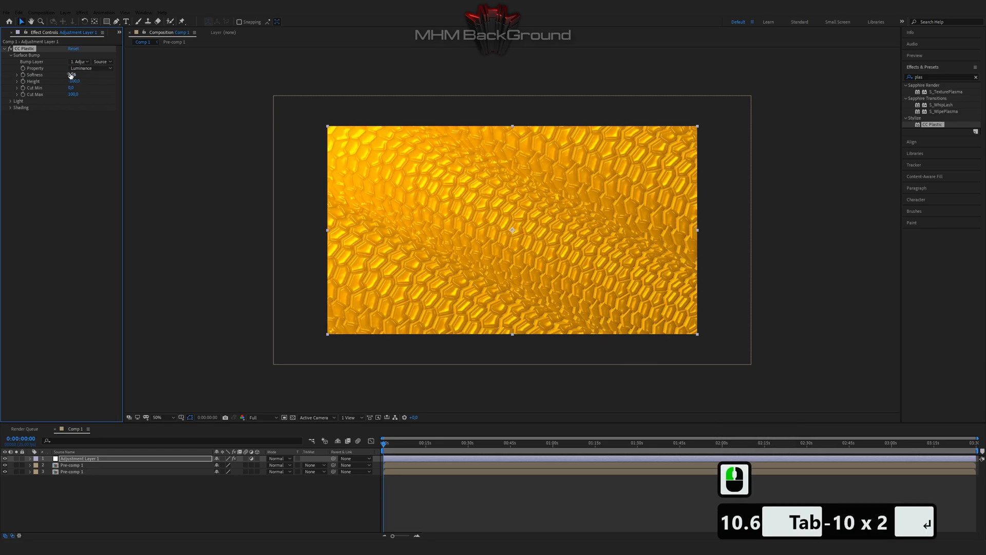
- Set the Light Direction in the Light settings of CC Plastic to 269°
{"action": "left_click", "coordinate": [11, 101]}
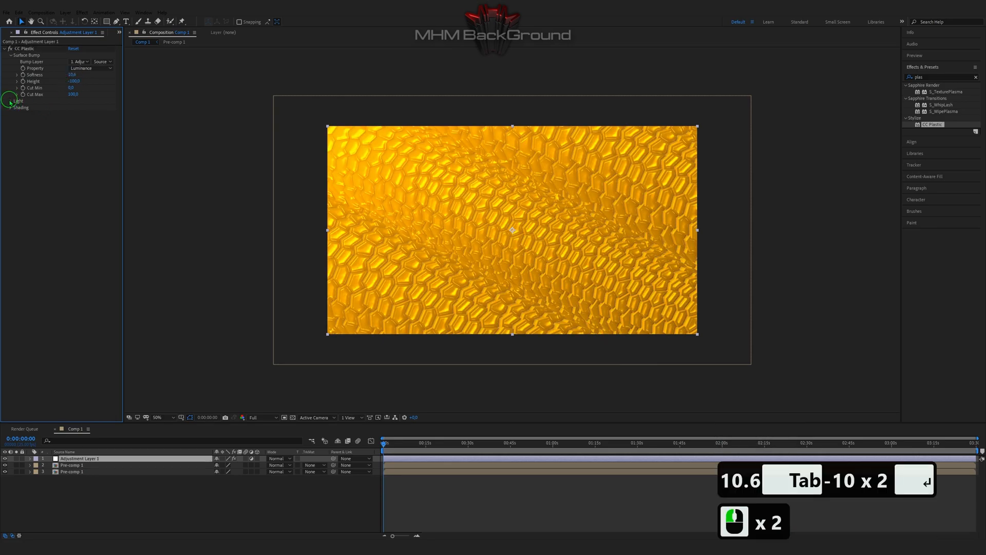
{"action": "left_click", "coordinate": [80, 139]}
{"action": "left_click", "coordinate": [80, 146]}
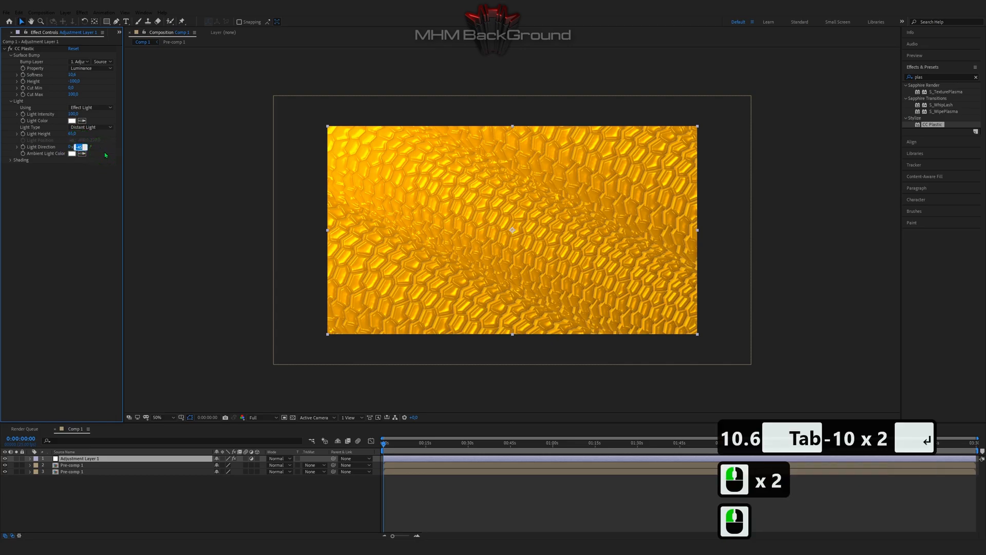
{"action": "type", "text": "269"}
{"action": "key", "text": "Return"}
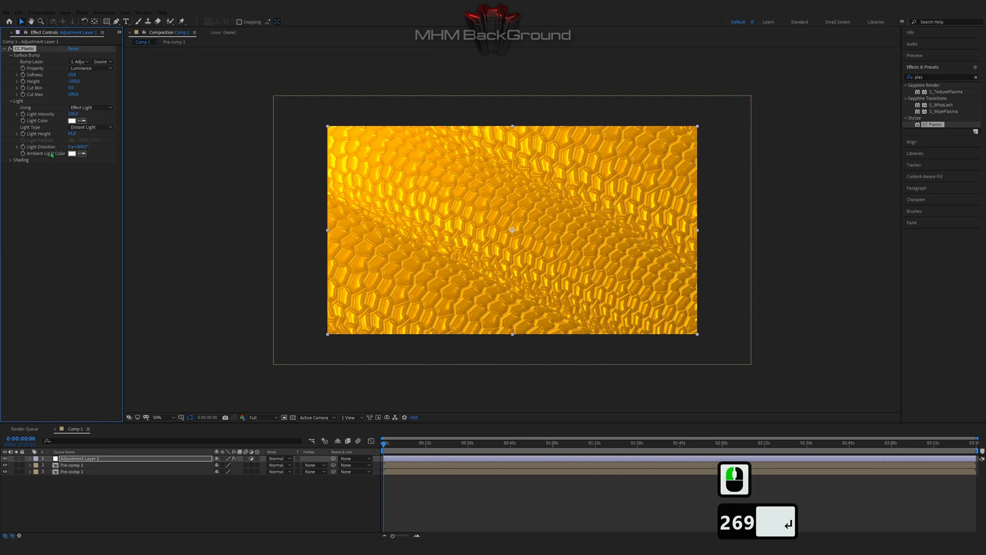
- Set Ambient and Dust to 0 in the Shading settings of CC Plastic and preview the animation
{"action": "left_click", "coordinate": [10, 160]}
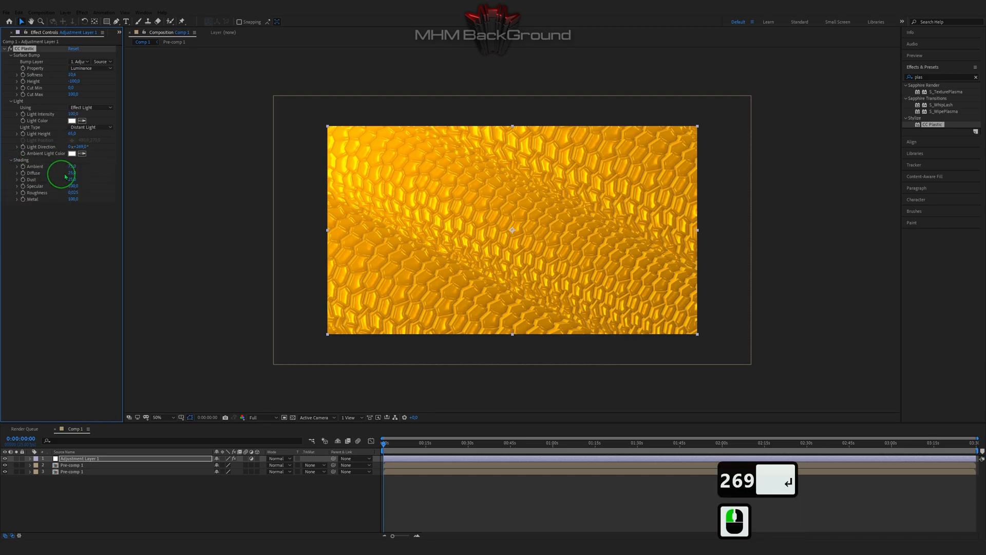
{"action": "left_click", "coordinate": [73, 165]}
{"action": "type", "text": "0"}
{"action": "key", "text": "Tab"}
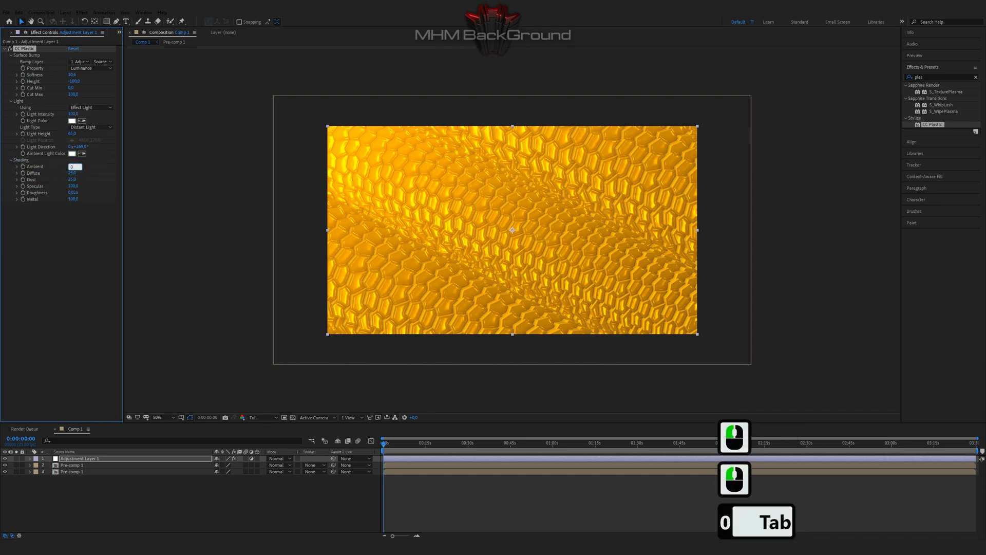
{"action": "key", "text": "Tab"}
{"action": "type", "text": "0"}
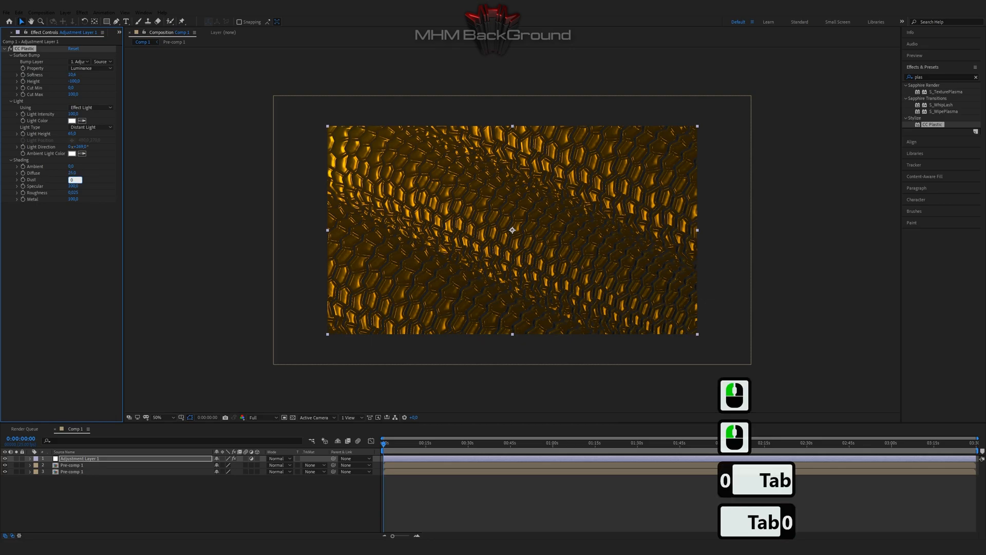
{"action": "key", "text": "Return"}
{"action": "key", "text": "space"}
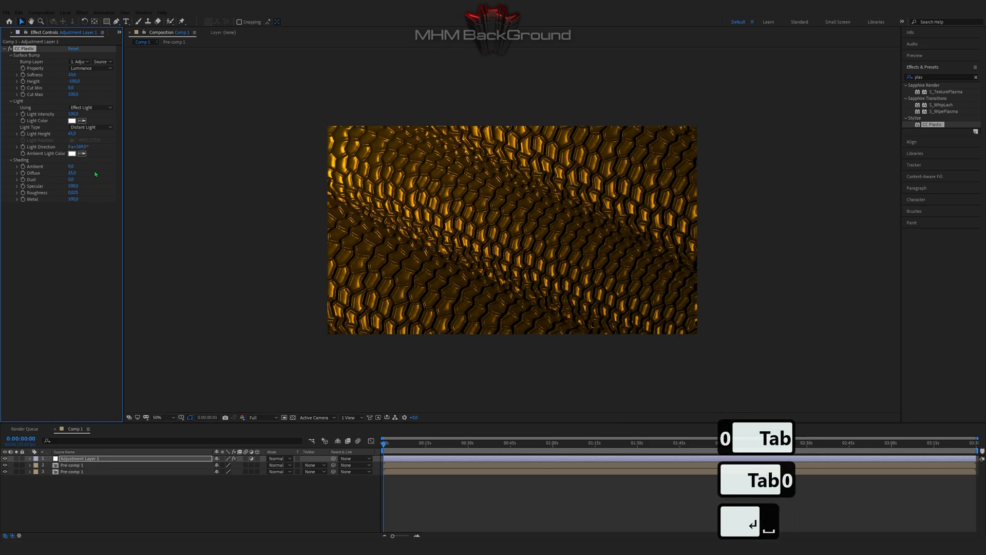
{"action": "key", "text": "space"}
{"action": "key", "text": "space"}
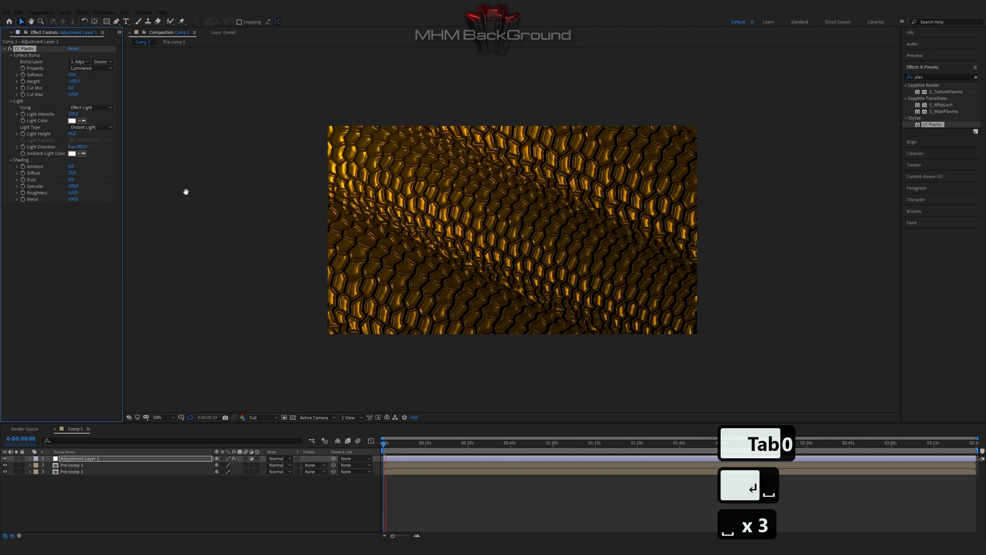
- Find the uni.ShrinkRay effect and apply it to the adjustment layer
{"action": "left_click", "coordinate": [908, 76]}
{"action": "type", "text": "shr"}
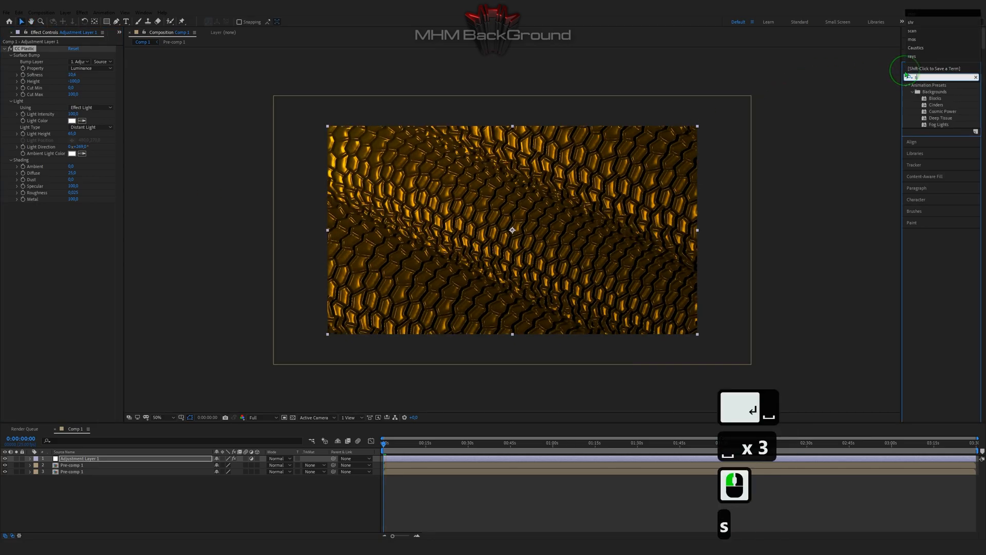
{"action": "double_click", "coordinate": [934, 91]}
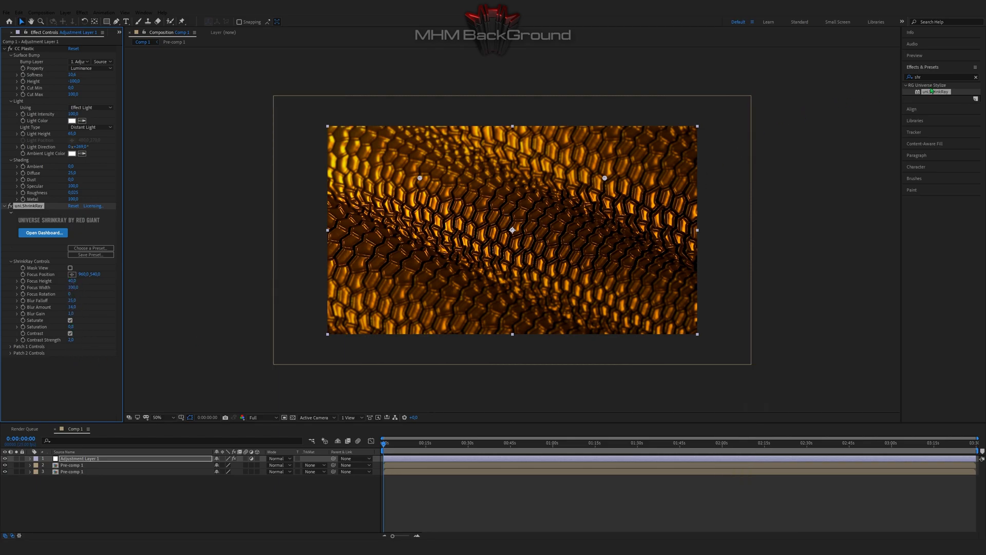
- Find the Stylize Glow effect, apply it to the adjustment layer and preview the animation
{"action": "left_click", "coordinate": [900, 77]}
{"action": "type", "text": "glow"}
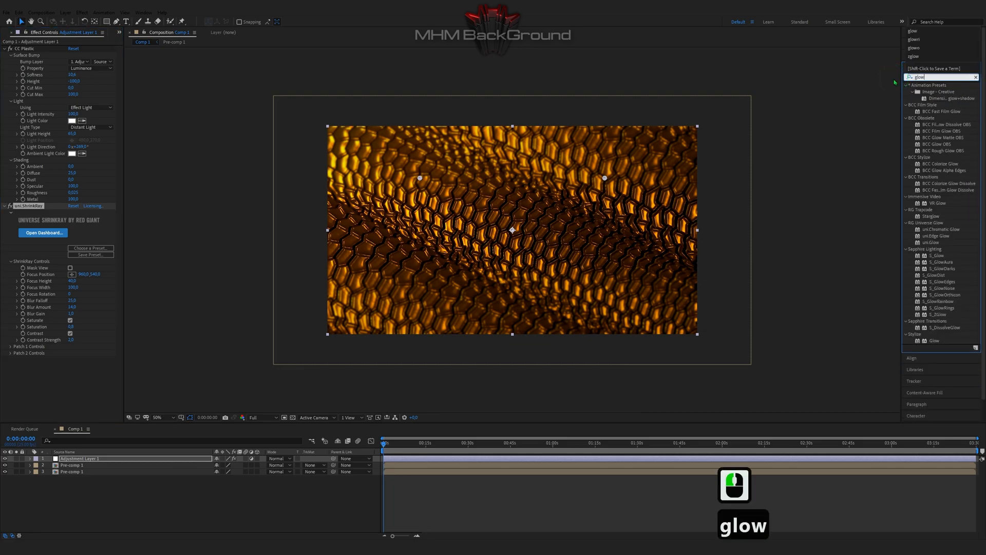
{"action": "double_click", "coordinate": [934, 340]}
{"action": "scroll", "coordinate": [109, 320], "scroll_direction": "down", "scroll_amount": 2}
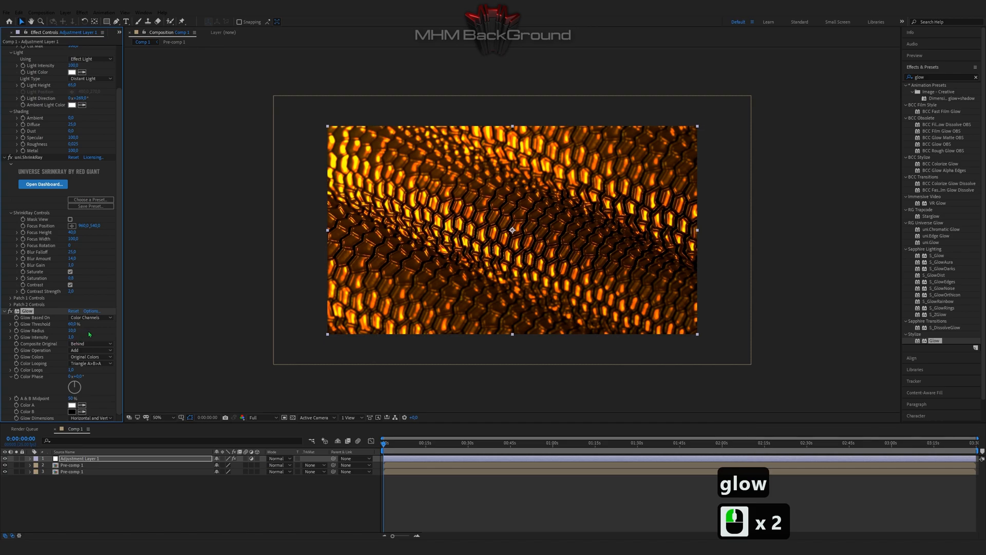
{"action": "key", "text": "space"}
{"action": "key", "text": "space"}
{"action": "key", "text": "space"}
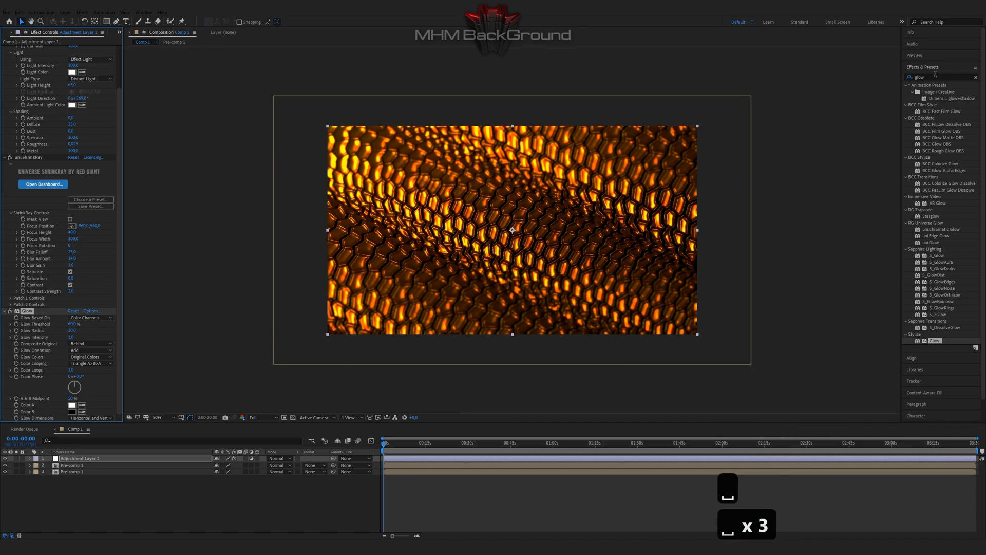
- Find the Sapphire S_Rays effect, apply it to the adjustment layer and preview the animation
{"action": "left_click", "coordinate": [894, 79]}
{"action": "type", "text": "ray"}
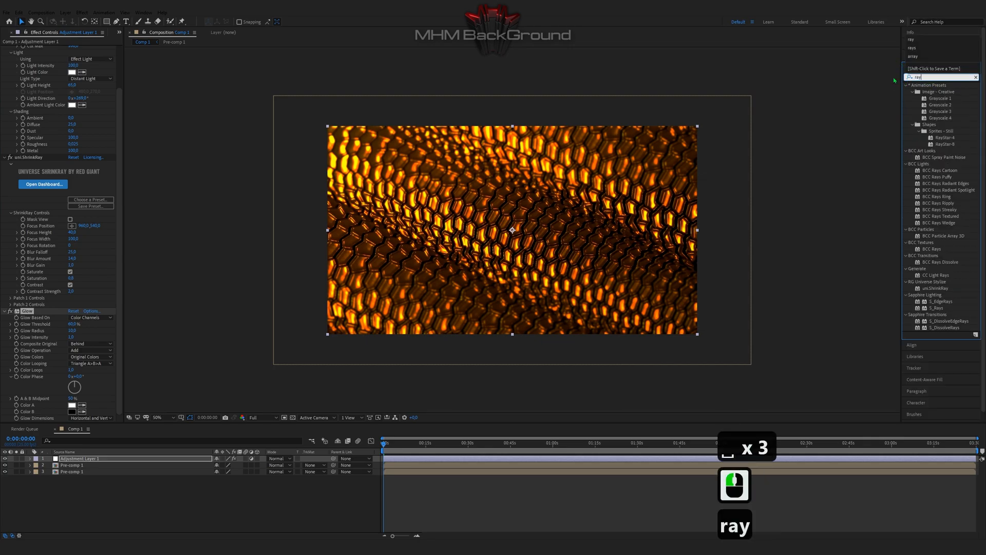
{"action": "double_click", "coordinate": [936, 308]}
{"action": "key", "text": "space"}
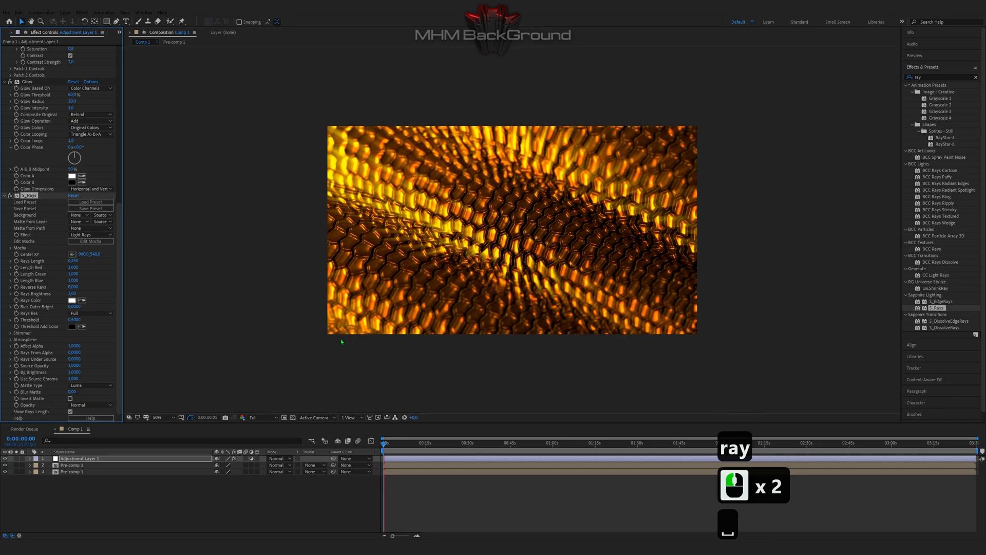
{"action": "key", "text": "space"}
{"action": "scroll", "coordinate": [341, 338], "scroll_direction": "down", "scroll_amount": 1}
{"action": "key", "text": "space"}
{"action": "key", "text": "space"}
{"action": "scroll", "coordinate": [341, 338], "scroll_direction": "up", "scroll_amount": 1}
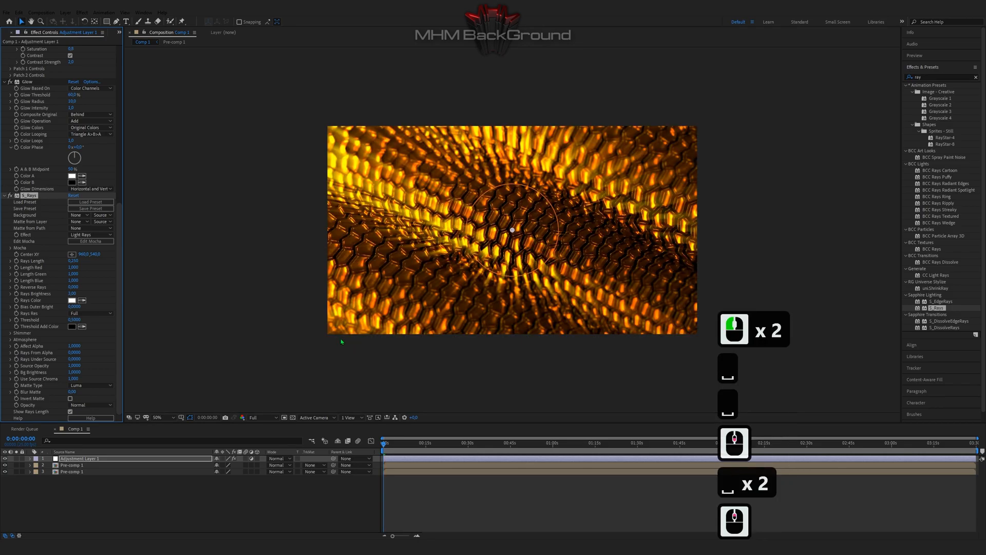